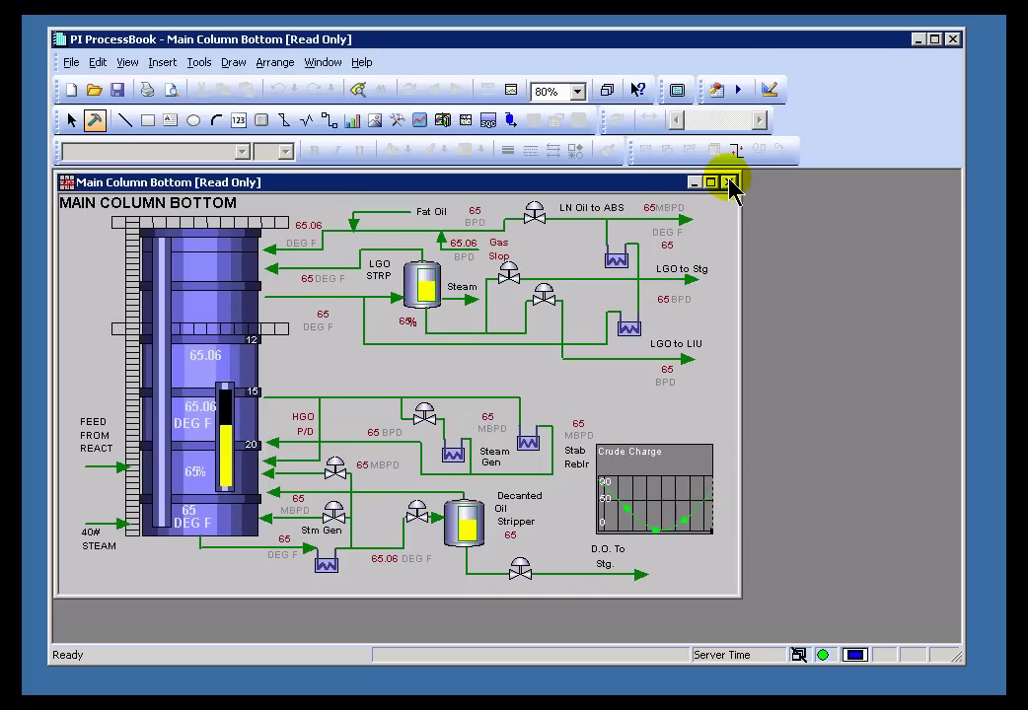
Step: Close the Main Column Bottom display and its notebook, then start a new ProcessBook Display (.pdi) file
left_click(730, 183)
left_click(493, 184)
left_click(72, 62)
left_click(90, 83)
left_click(109, 201)
Step: Create Display9, maximize it, and show the Data Favorites panel
left_click(123, 305)
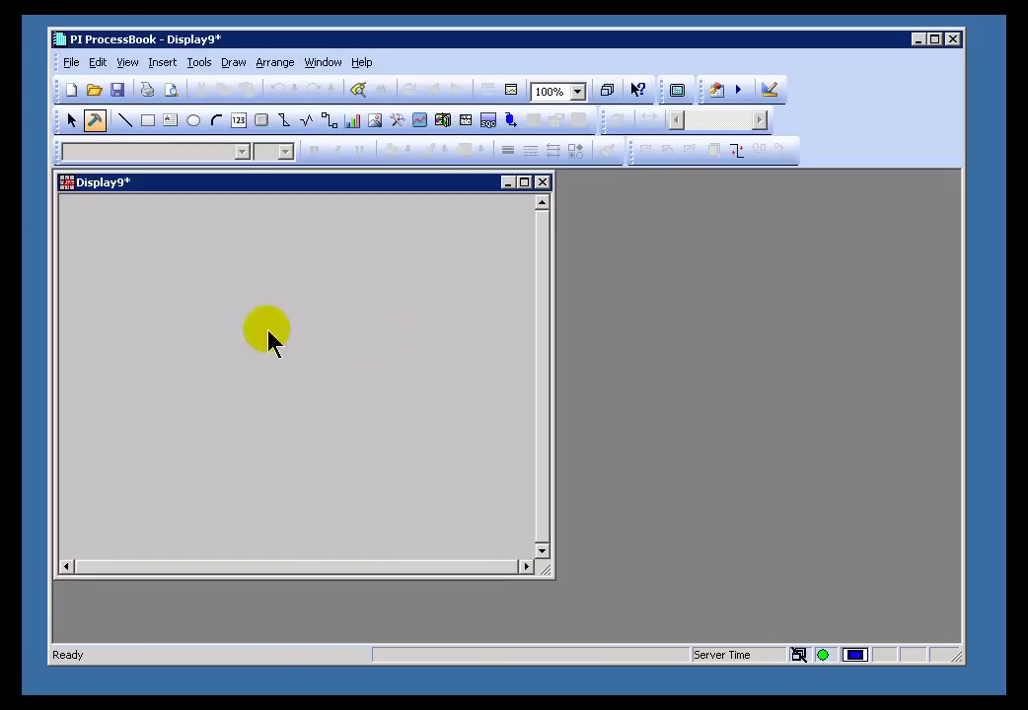
left_click(524, 183)
left_click(143, 63)
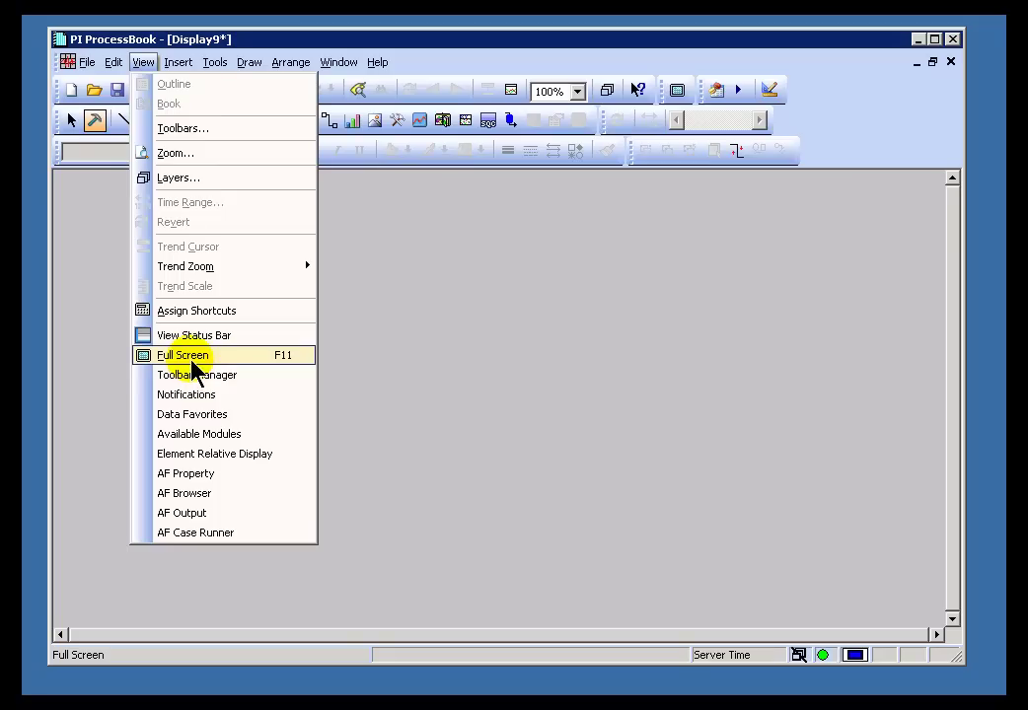
left_click(191, 415)
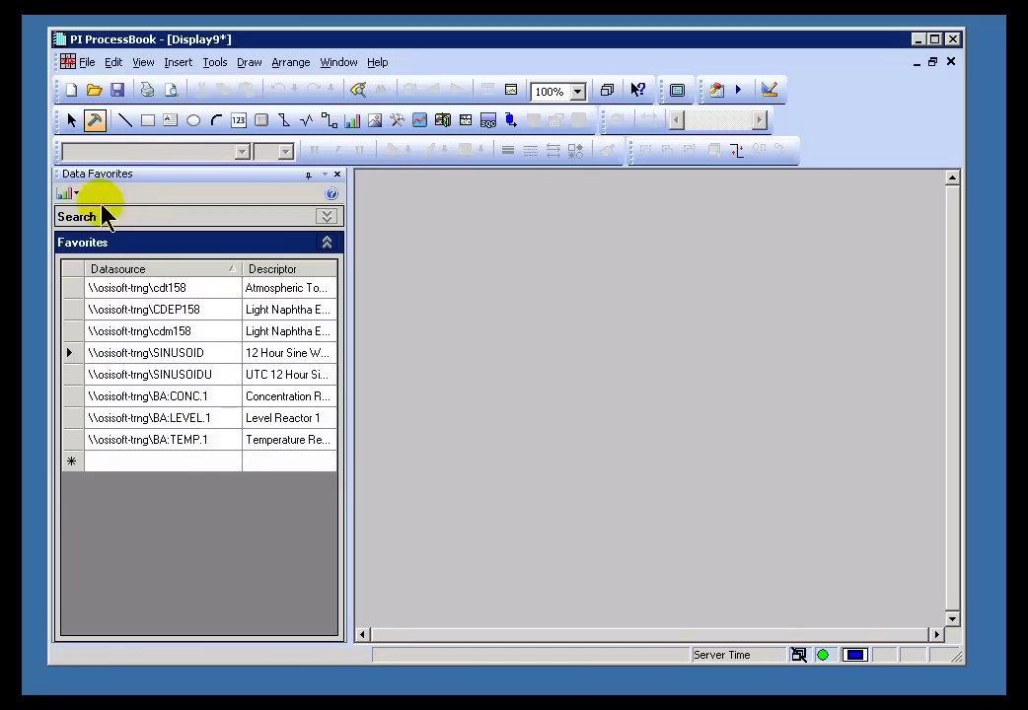
Step: Set dropped tags to Value symbols and drop cdt158, CDEP158 and SINUSOIDU onto the display
left_click(71, 194)
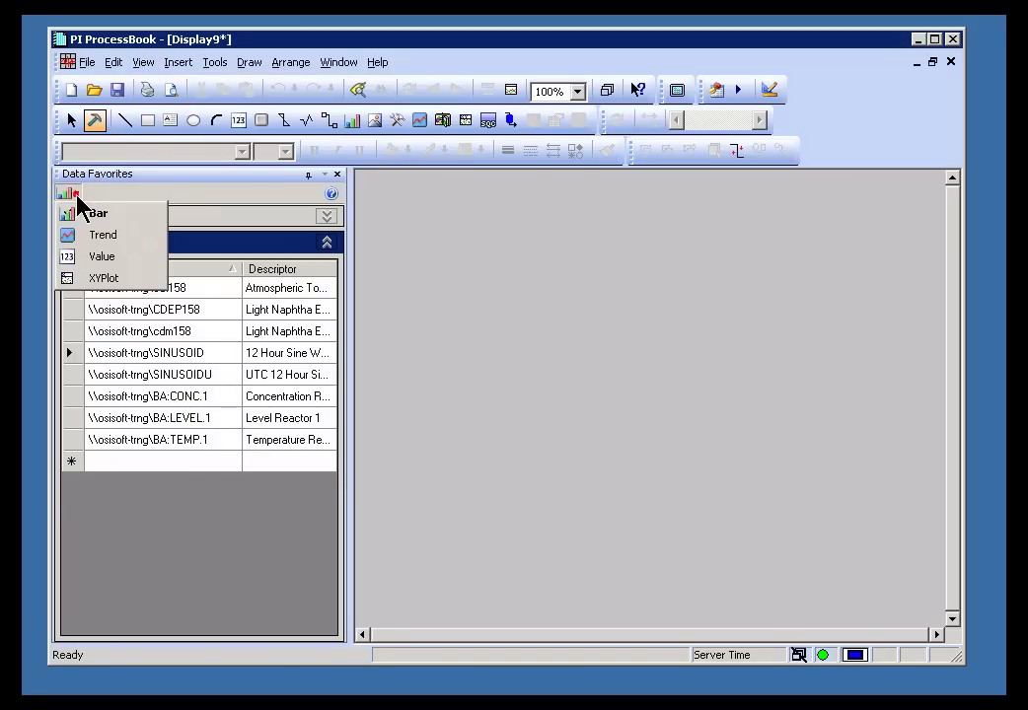
left_click(99, 258)
left_click_drag(105, 286, 252, 289)
left_click_drag(551, 253, 550, 253)
left_click_drag(106, 309, 661, 371)
left_click_drag(119, 375, 490, 427)
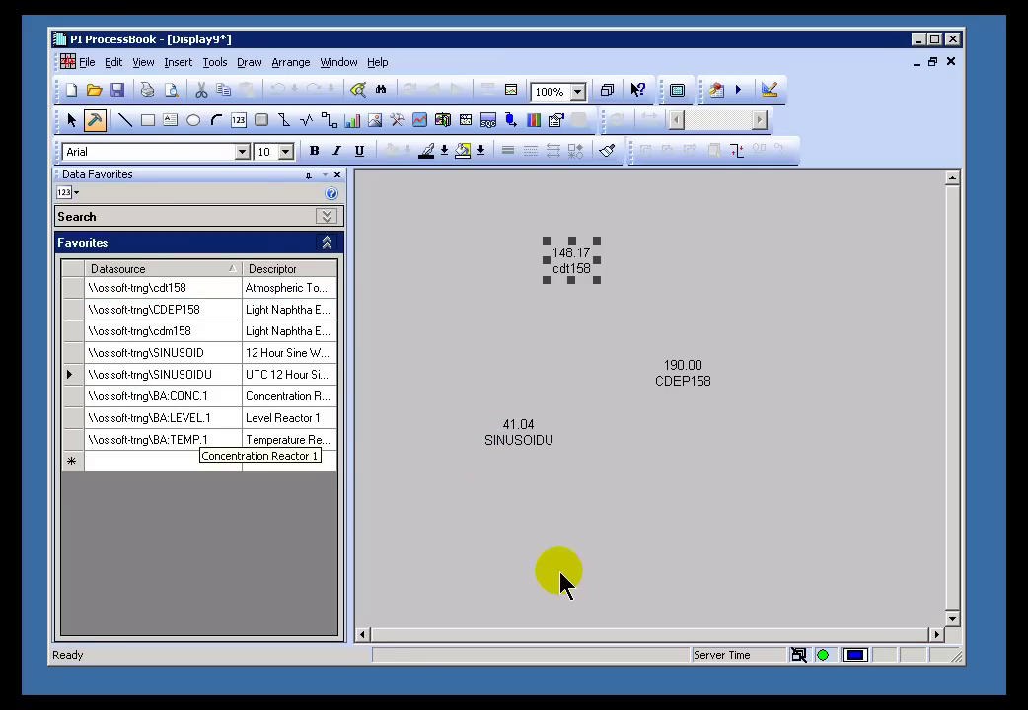
Step: Select the three trial value symbols and delete them, leaving the canvas empty
double_click(568, 262)
left_click(526, 520)
left_click(756, 499)
left_click_drag(755, 499, 429, 202)
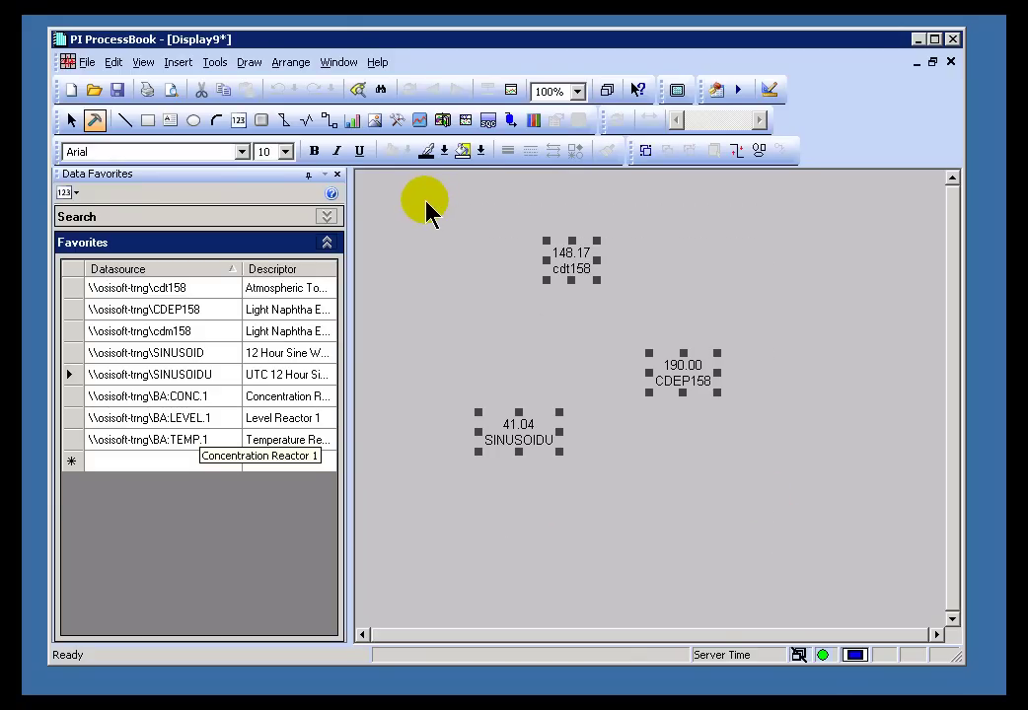
key("Delete")
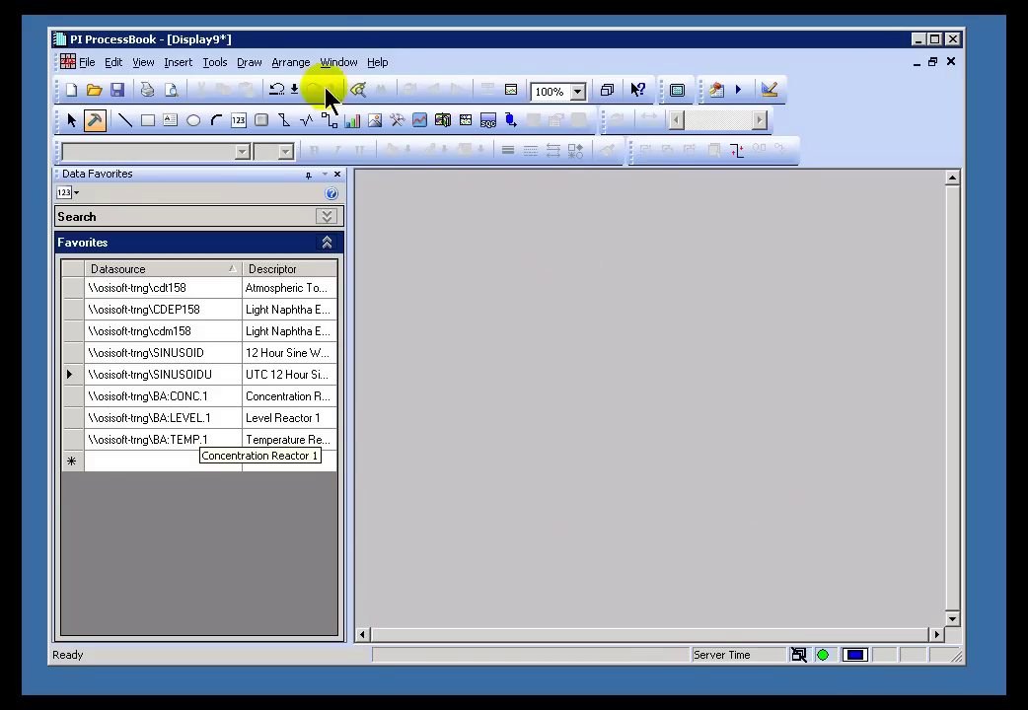
Step: Close the Data Favorites panel and browse the Draw menu's drawable objects
left_click(336, 175)
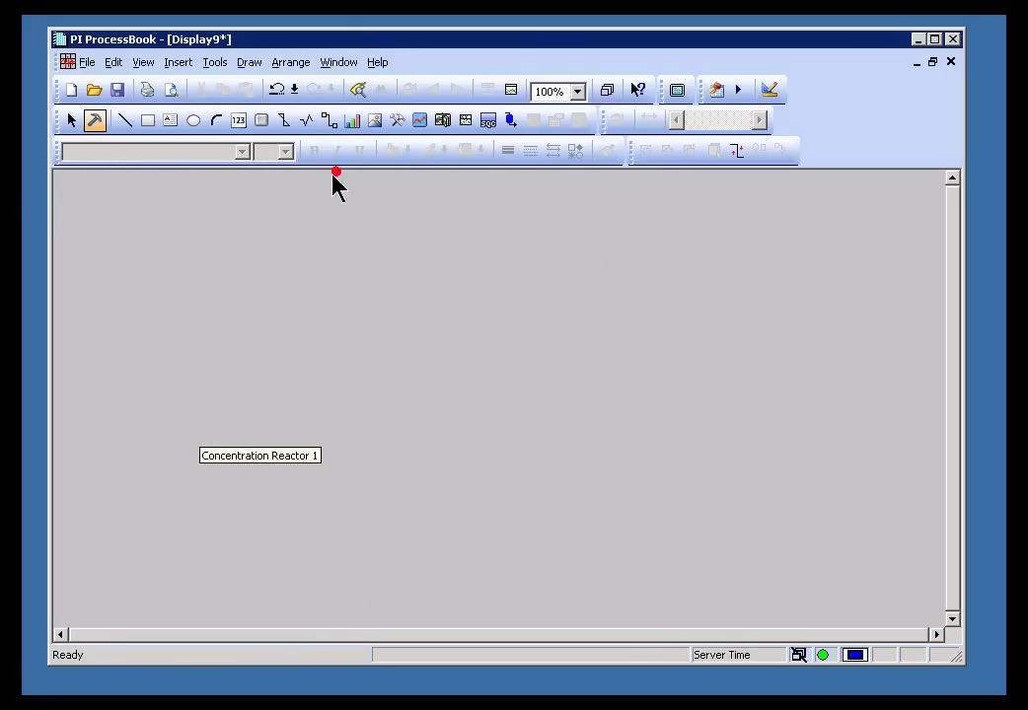
left_click(245, 64)
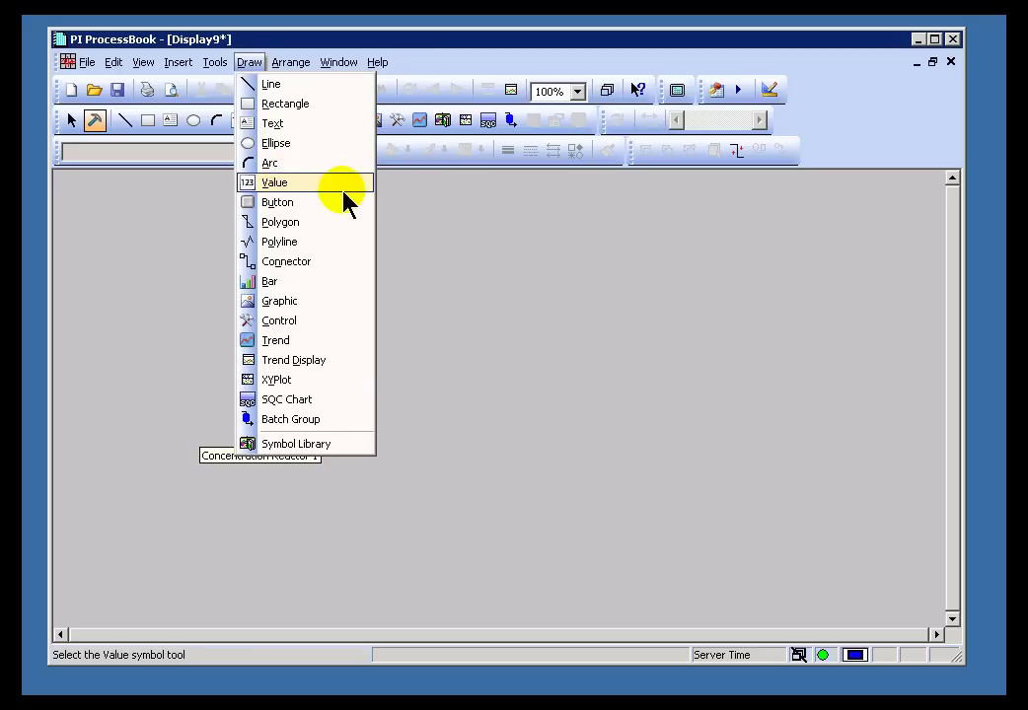
left_click(488, 225)
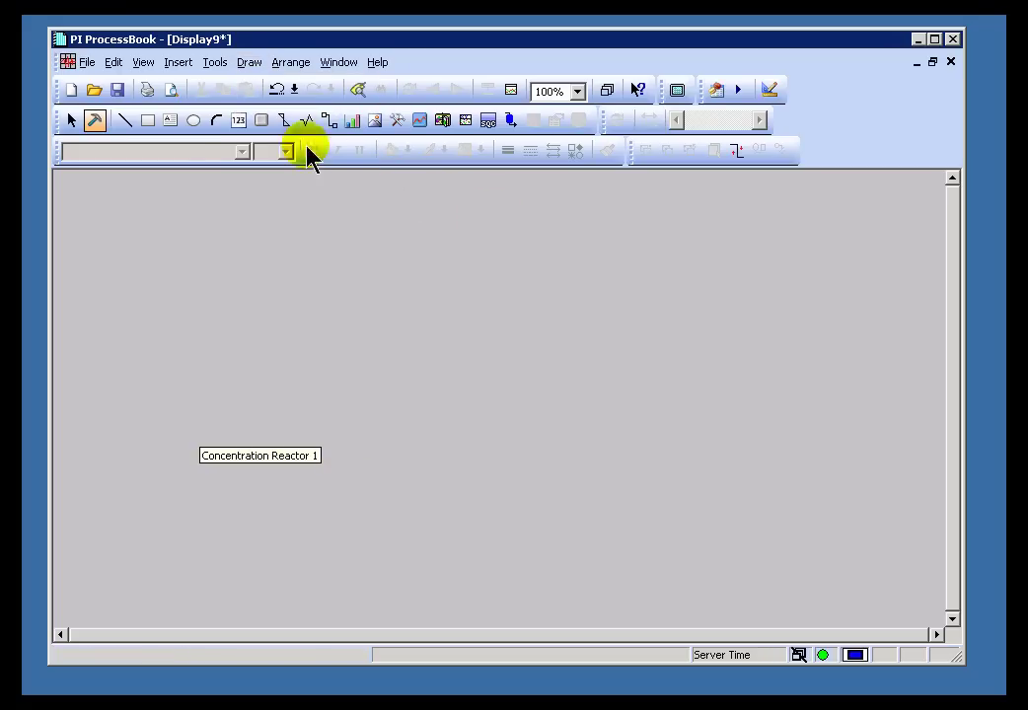
Step: Try placing a value symbol on the canvas, then cancel the Define Value dialog
left_click(238, 124)
left_click(267, 326)
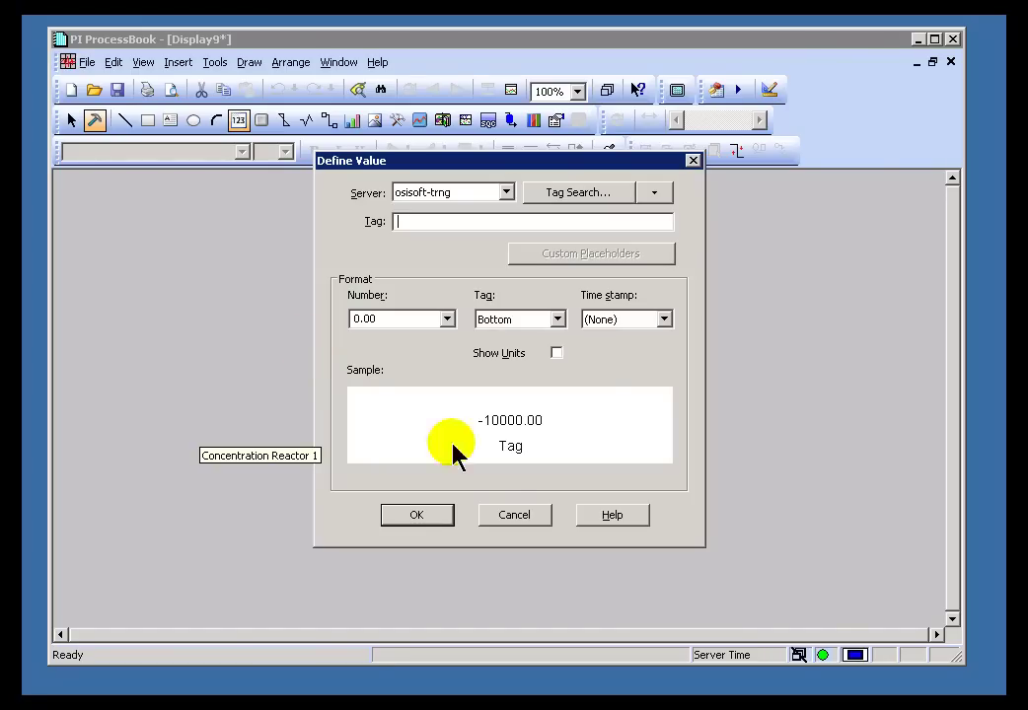
left_click(514, 515)
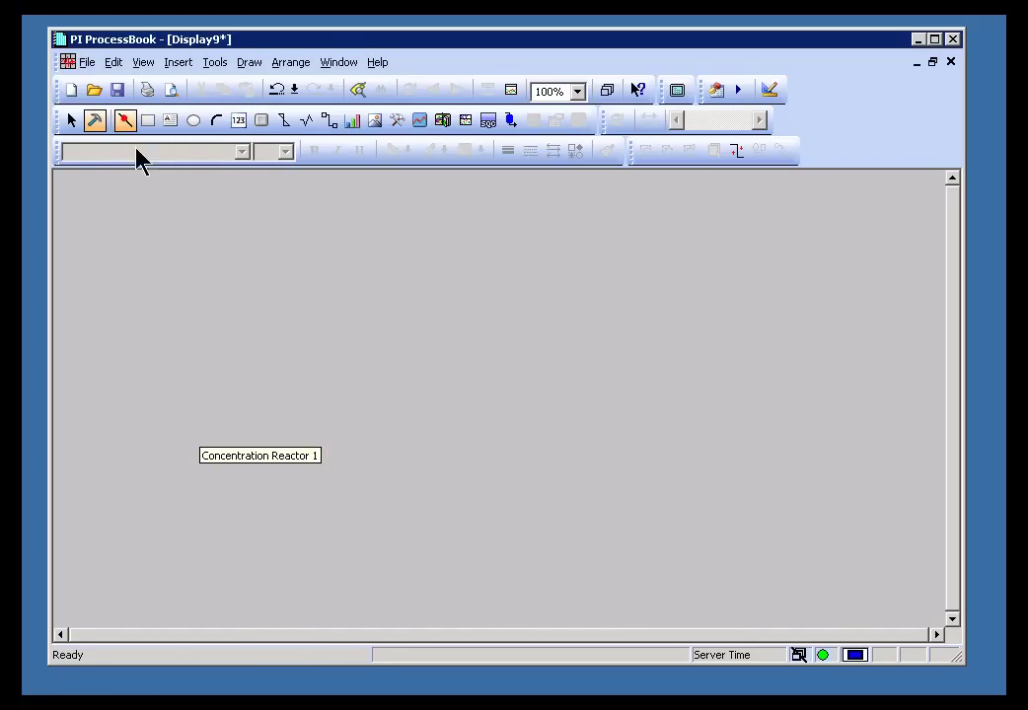
Step: Draw a vertical line and a horizontal line crossing it on Display9
left_click(272, 253)
left_click_drag(247, 281, 250, 390)
left_click(119, 119)
mouse_move(185, 315)
left_mouse_down()
mouse_move(351, 317)
mouse_move(324, 318)
left_mouse_up()
left_click_drag(516, 253, 458, 254)
left_click(329, 119)
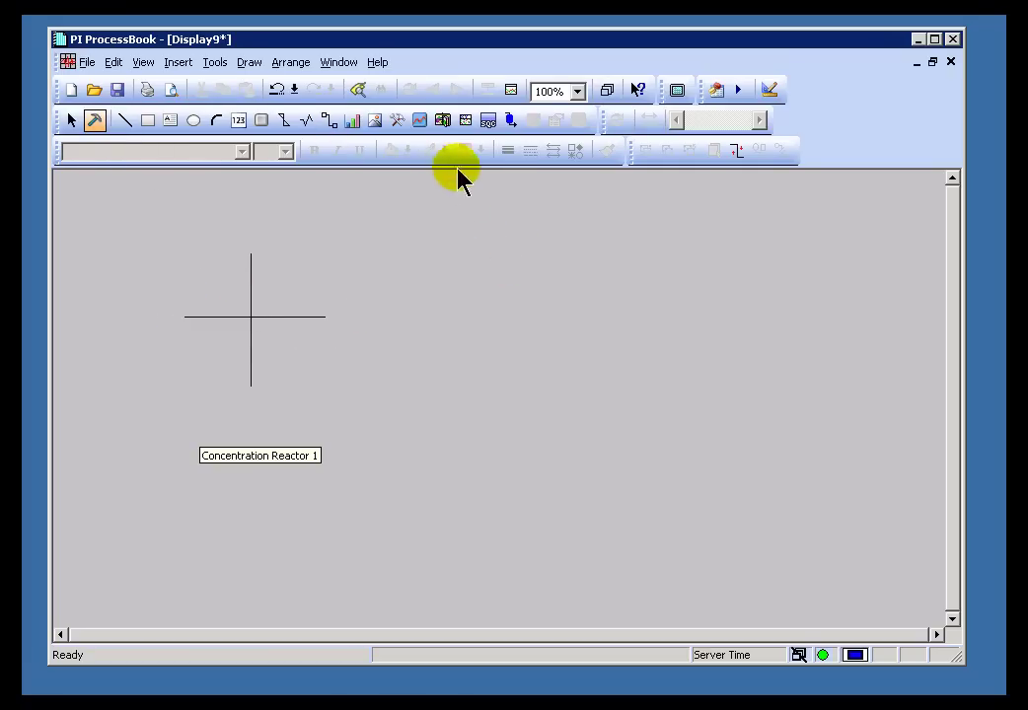
Step: Place a SINUSOID value symbol at the lines' intersection, showing 66.10
left_click(238, 121)
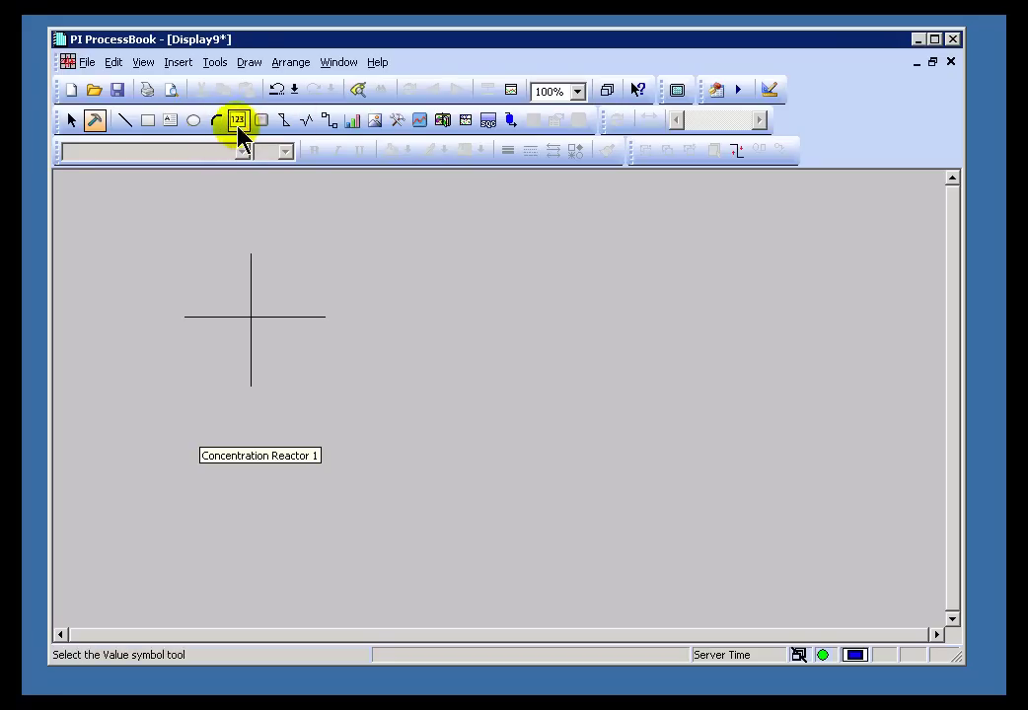
left_click(253, 325)
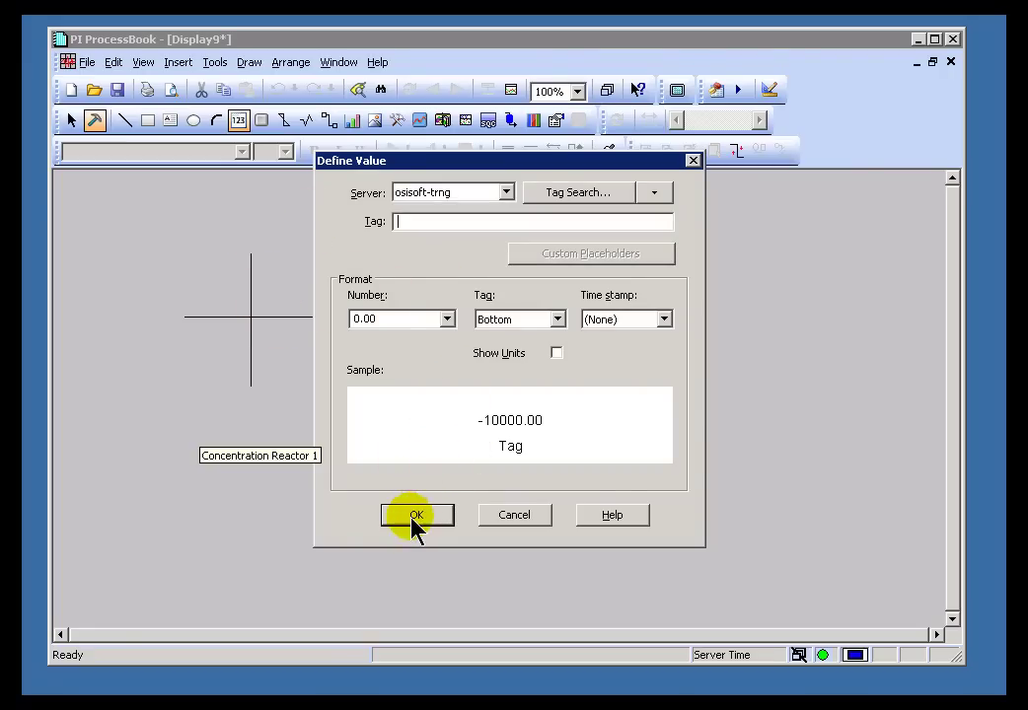
left_click(421, 225)
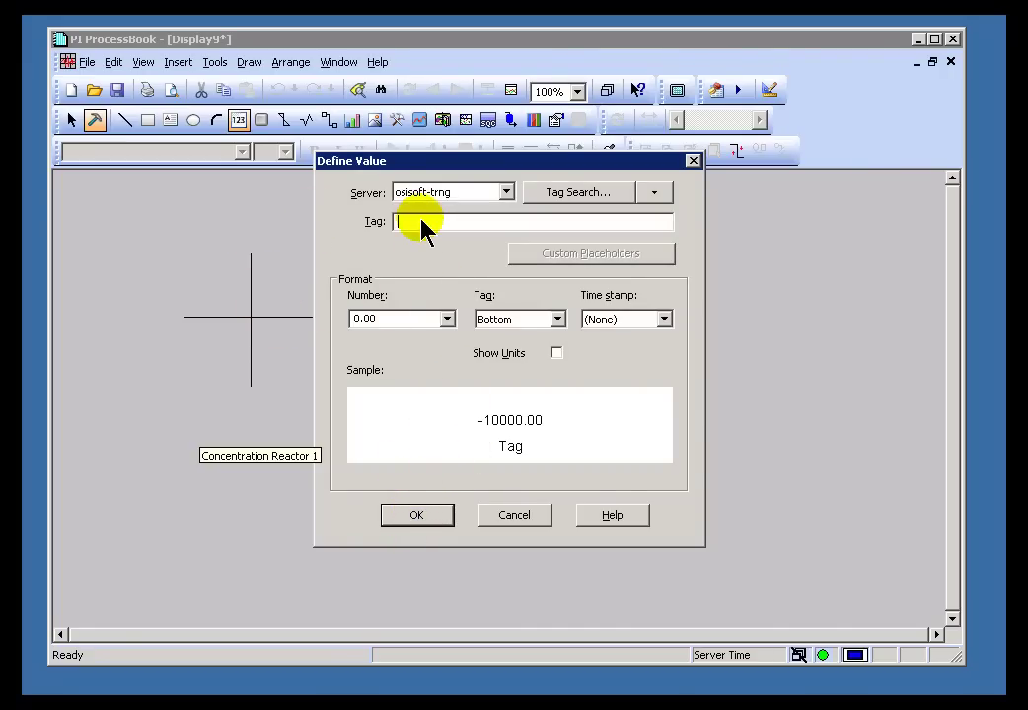
type("sinusoid")
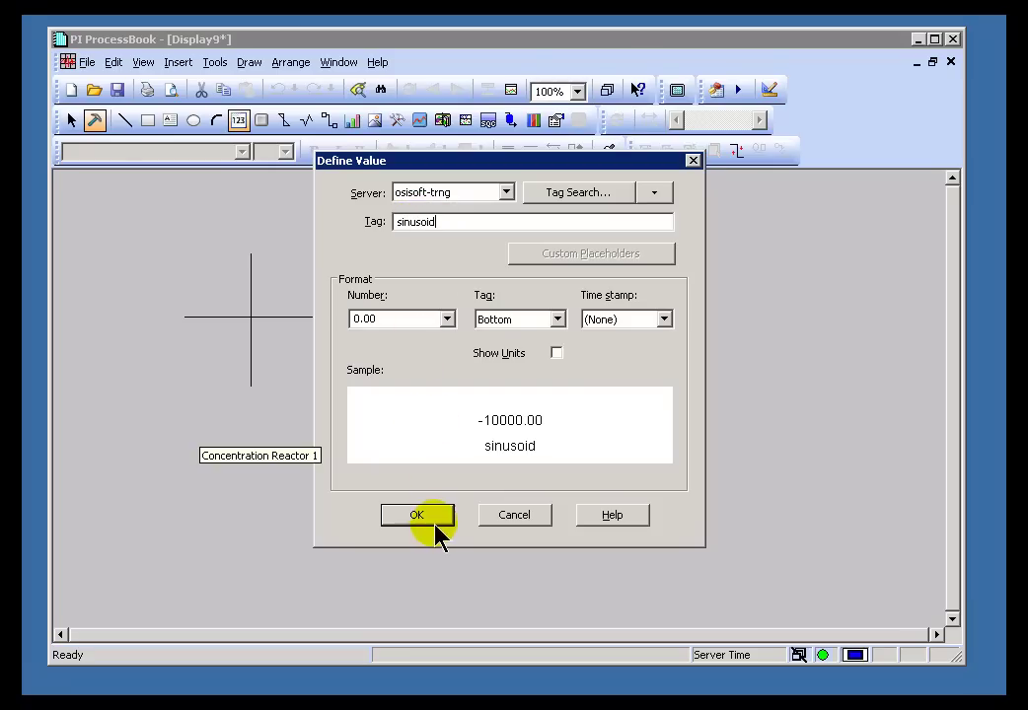
left_click(431, 520)
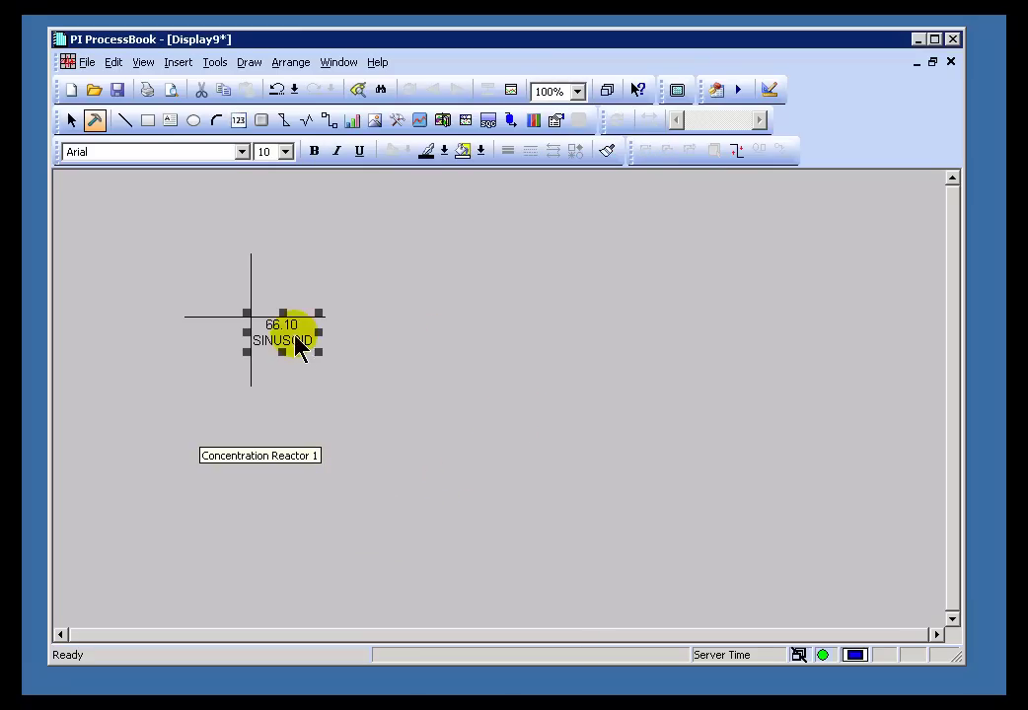
mouse_move(299, 349)
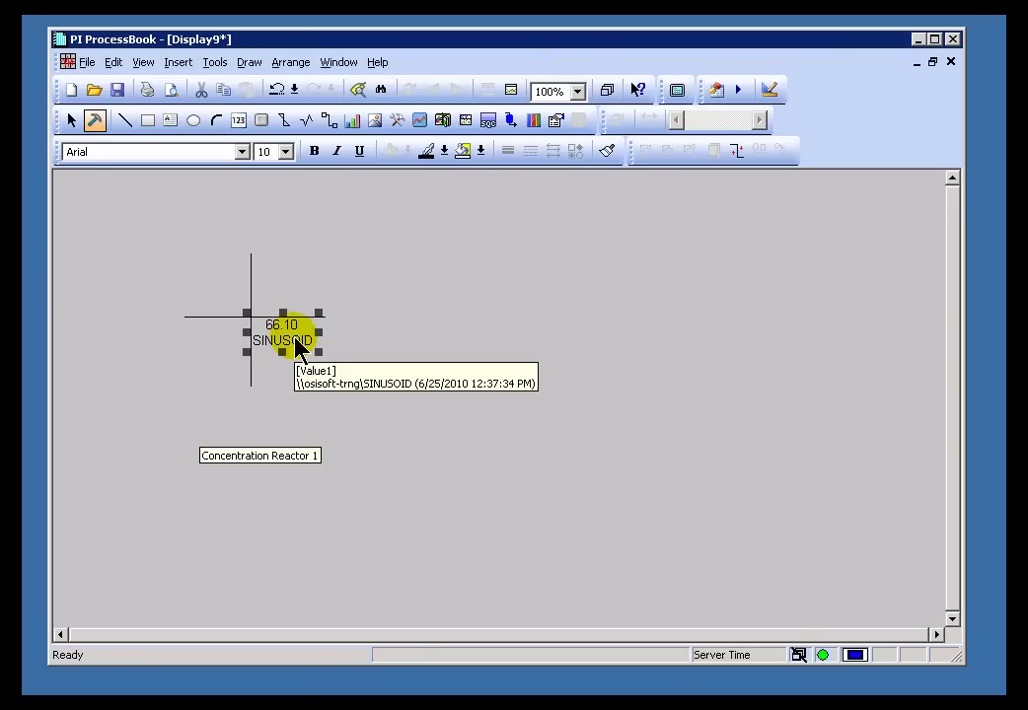
Step: Set the SINUSOID value's time stamp to appear below the value
double_click(298, 348)
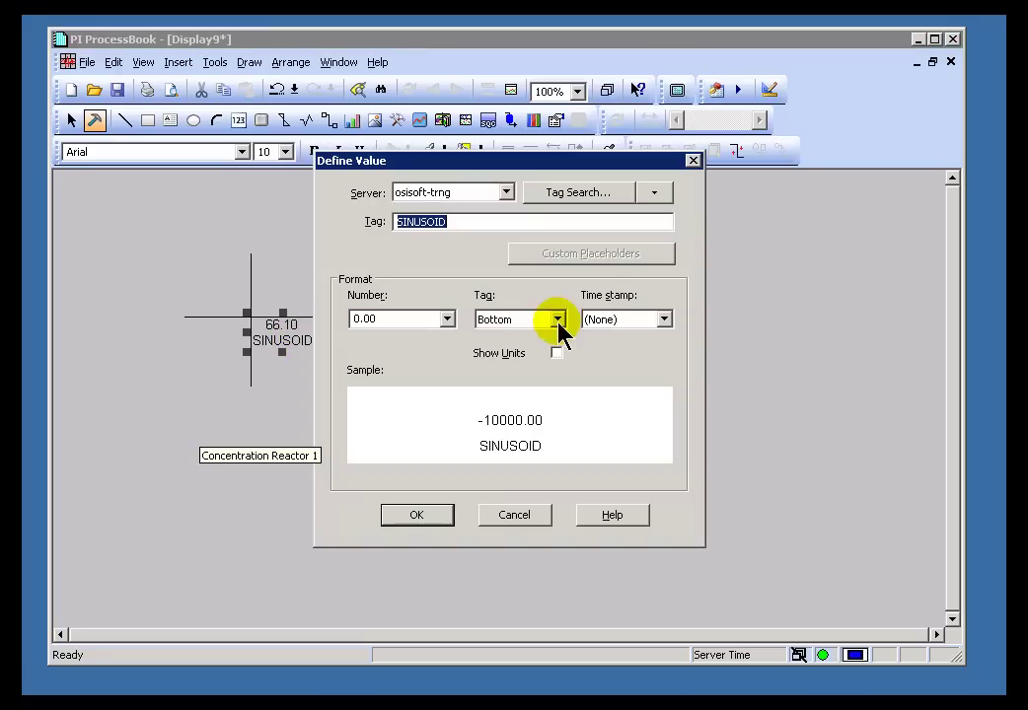
left_click(604, 326)
left_click(620, 393)
left_click(422, 516)
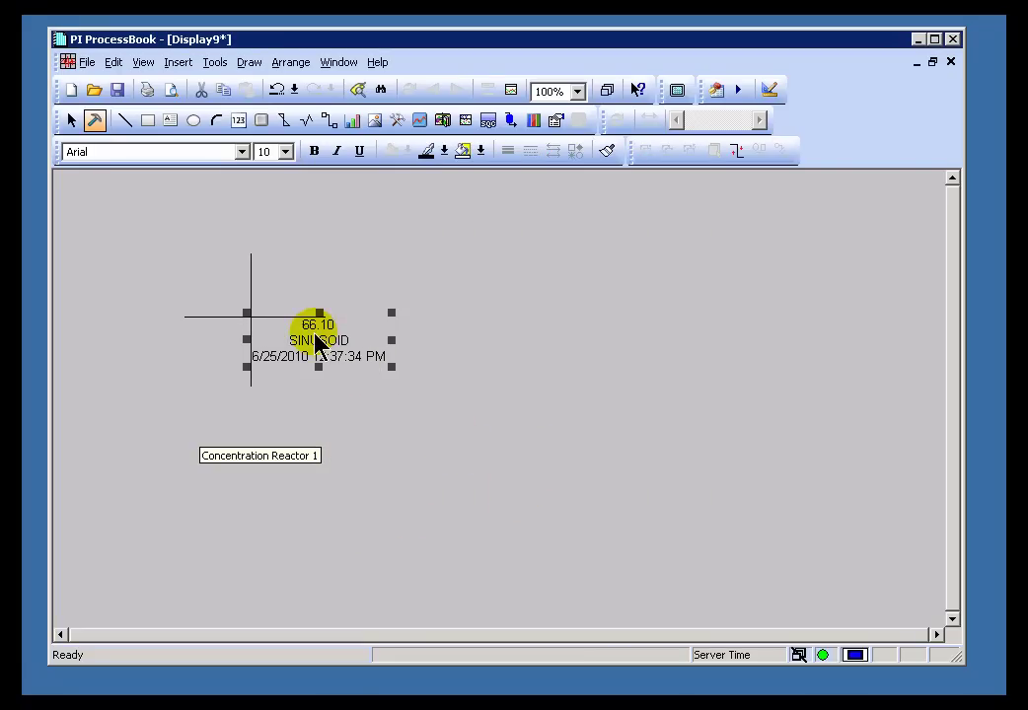
Step: Hide both the tag name and time stamp so only the value shows
double_click(316, 340)
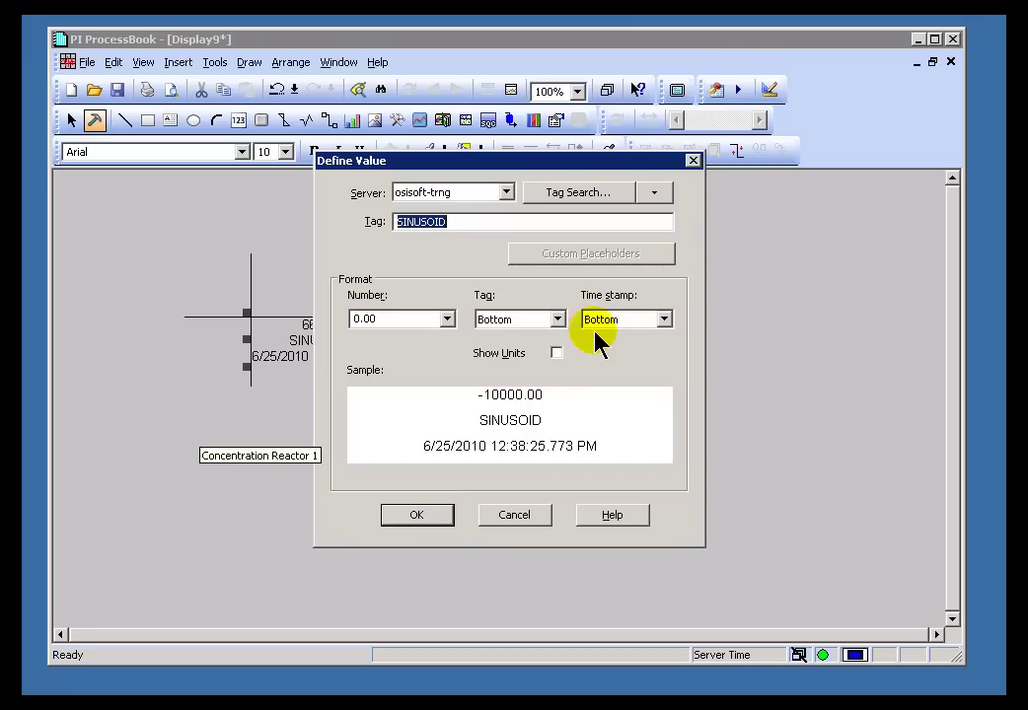
left_click(558, 319)
left_click(514, 339)
left_click(625, 317)
left_click(597, 337)
left_click(431, 514)
Step: Position the tag name Left and the time stamp Right of the value
double_click(265, 328)
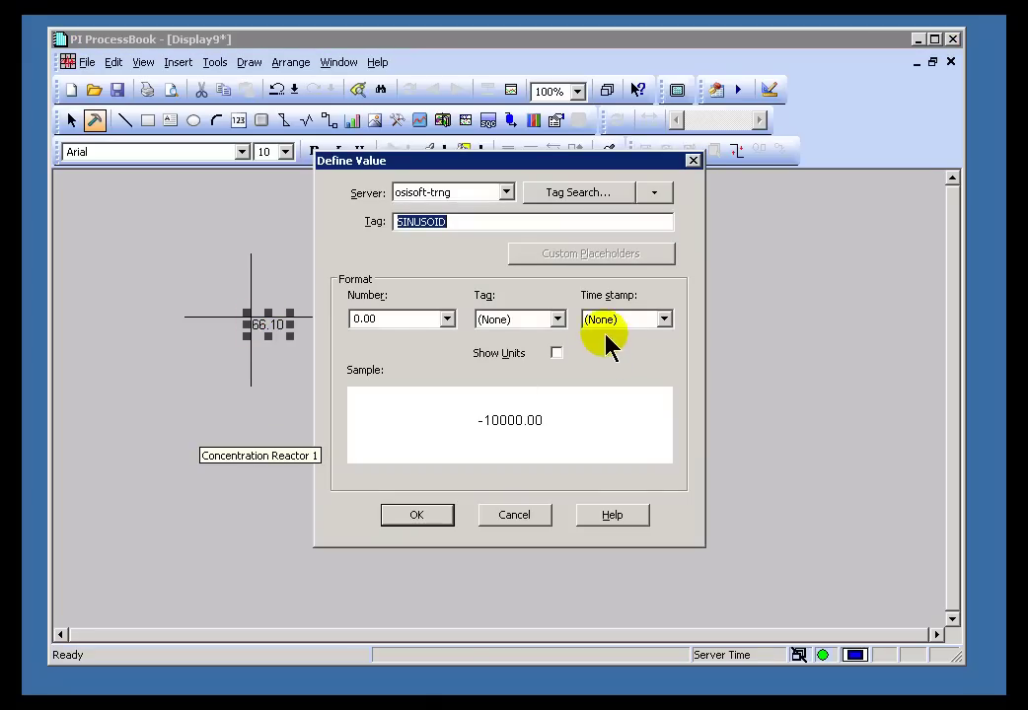
left_click(554, 318)
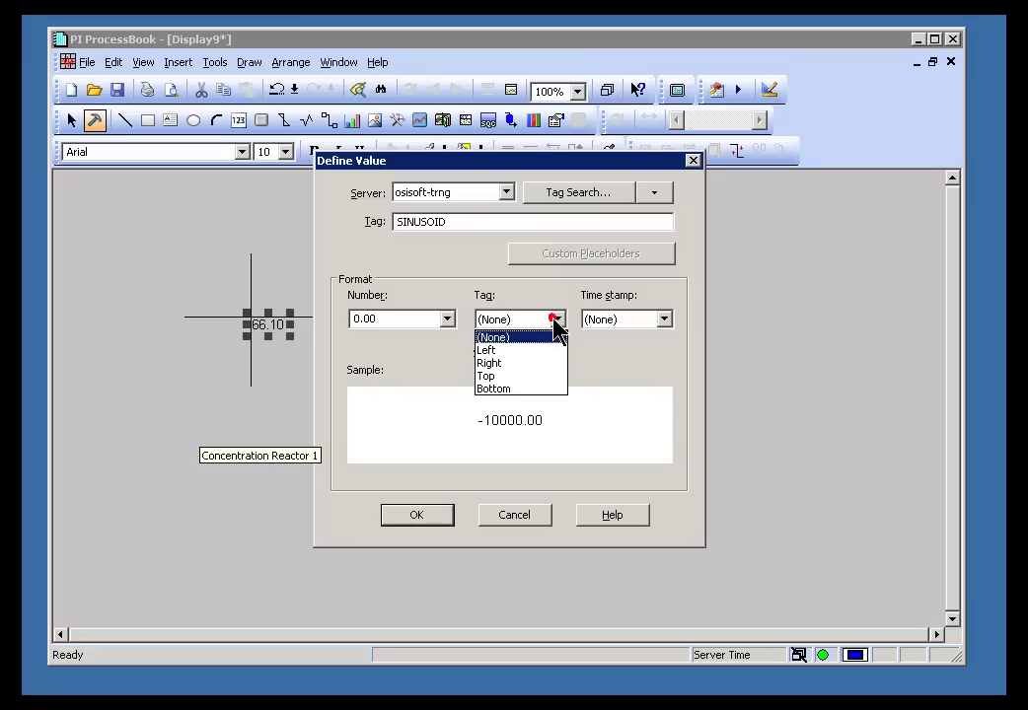
left_click(494, 351)
left_click(637, 322)
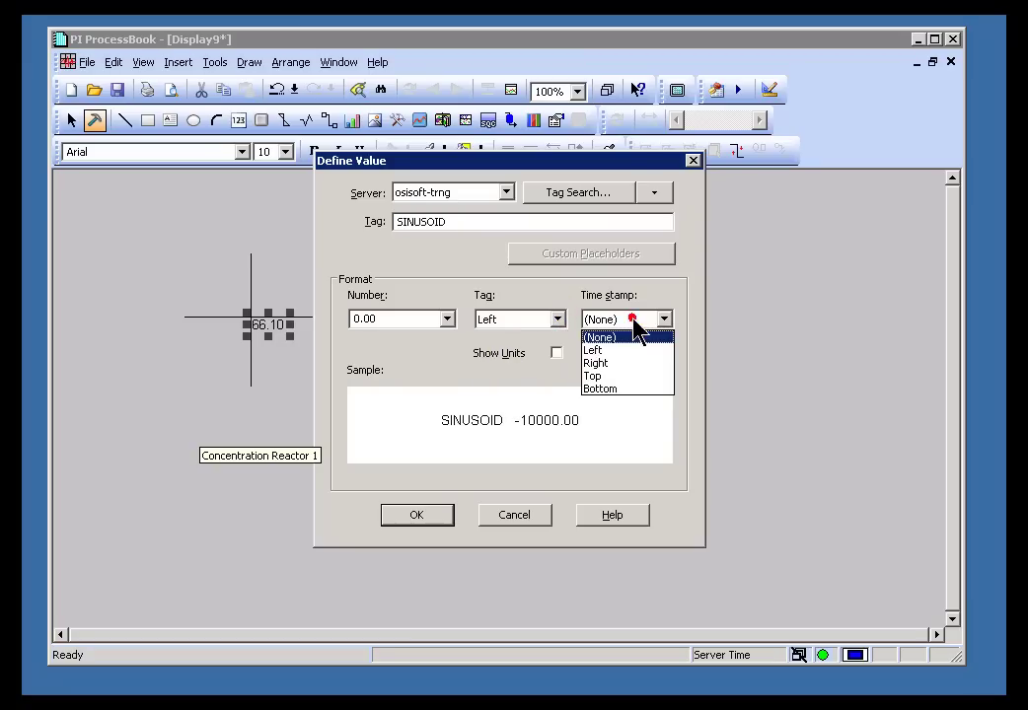
left_click(602, 363)
left_click(415, 515)
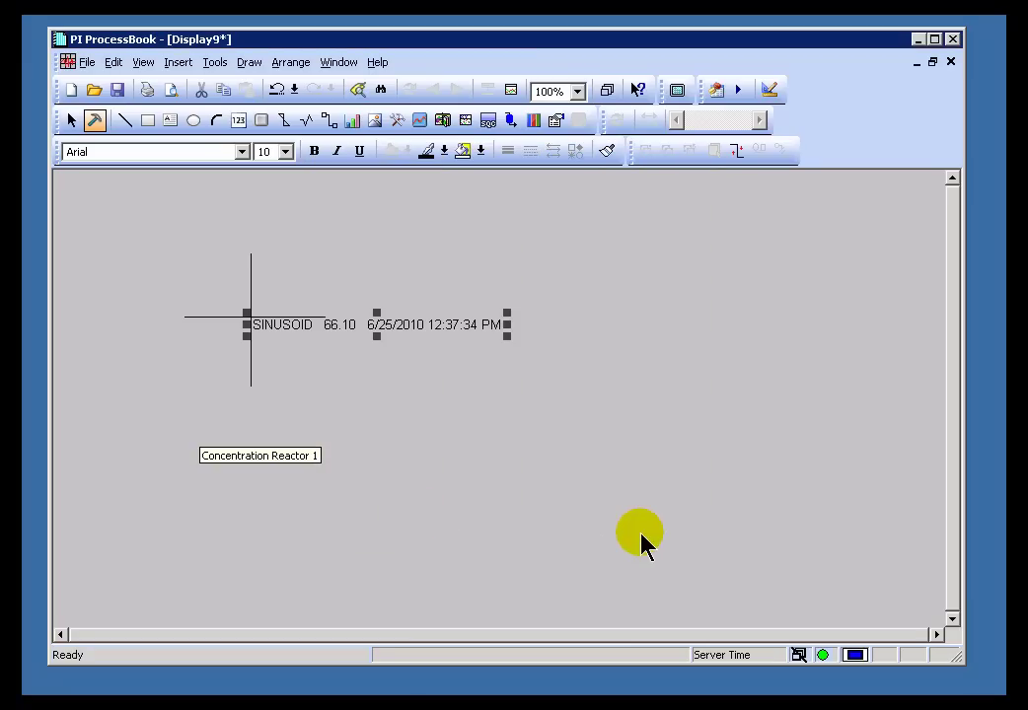
Step: Set tag name and time stamp to Bottom and edit the number format so it reads 66.1
double_click(262, 335)
left_click(393, 318)
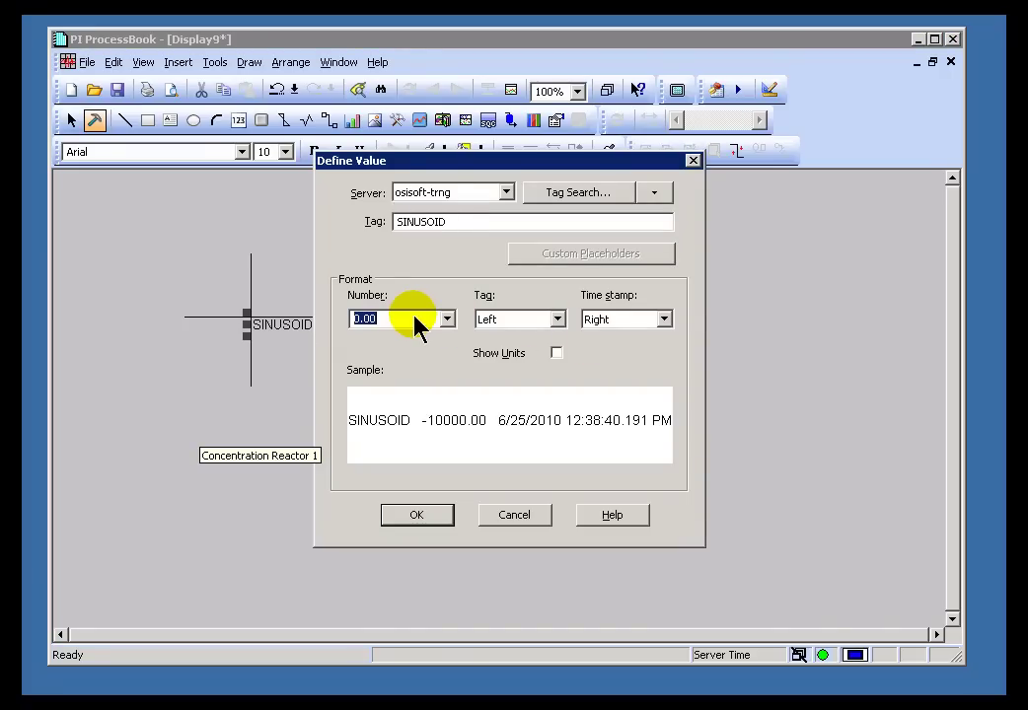
left_click(558, 321)
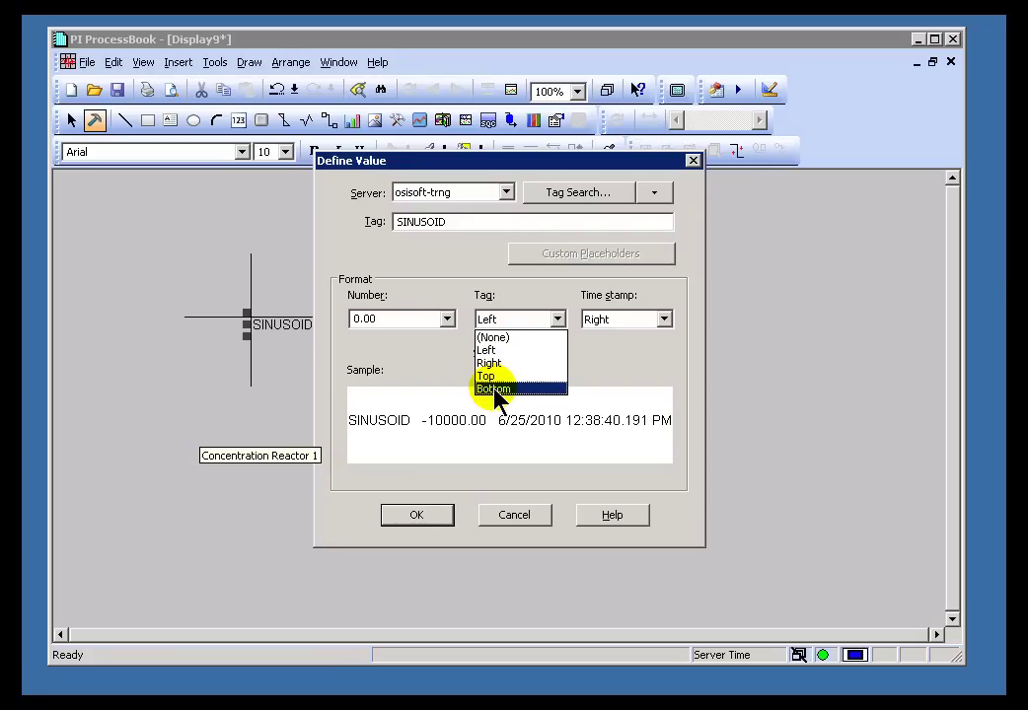
left_click(495, 390)
left_click(631, 322)
left_click(614, 390)
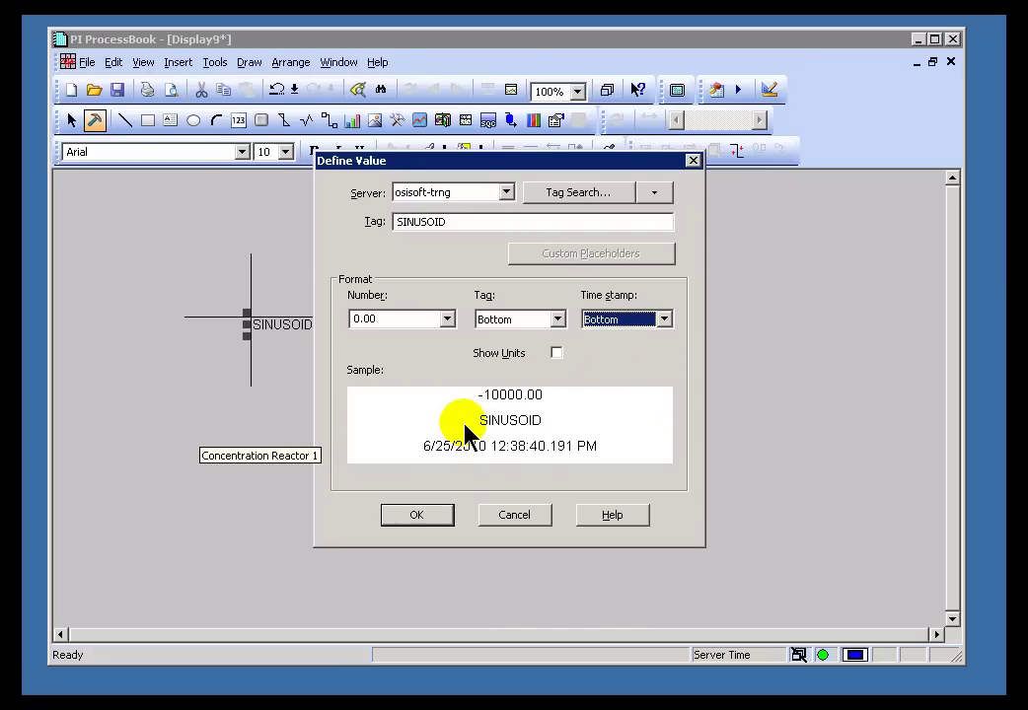
left_click(429, 321)
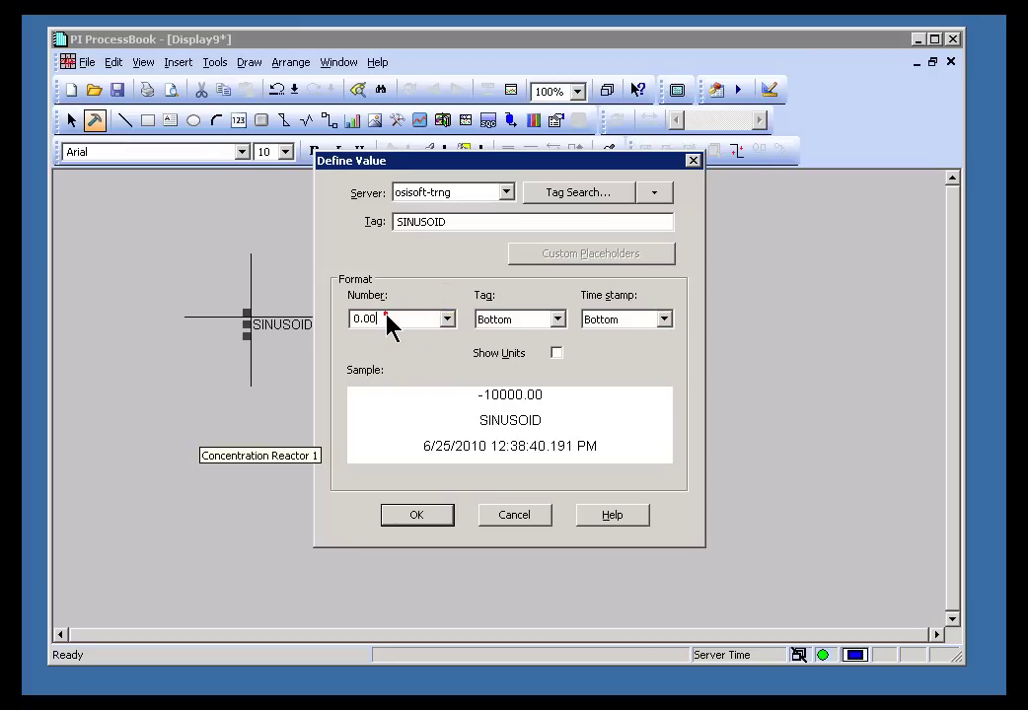
left_click(395, 321)
left_click_drag(448, 161, 482, 165)
left_click(452, 523)
Step: Preview the stacked SINUSOID value in Run mode, then return to Build mode
left_click(70, 120)
left_click(335, 343)
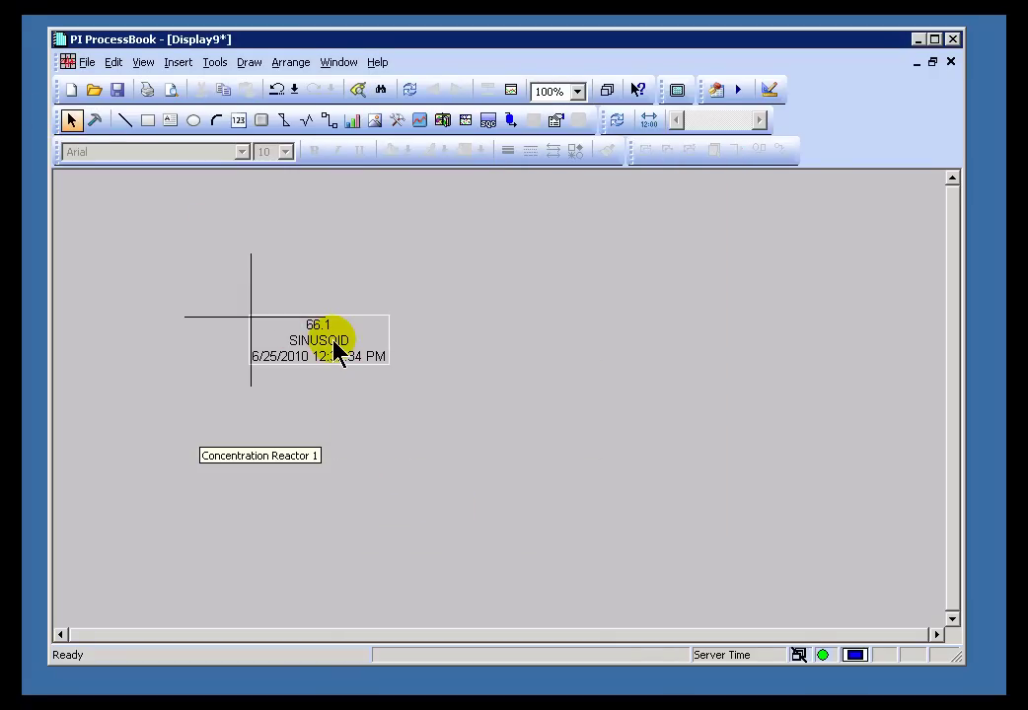
left_click(444, 356)
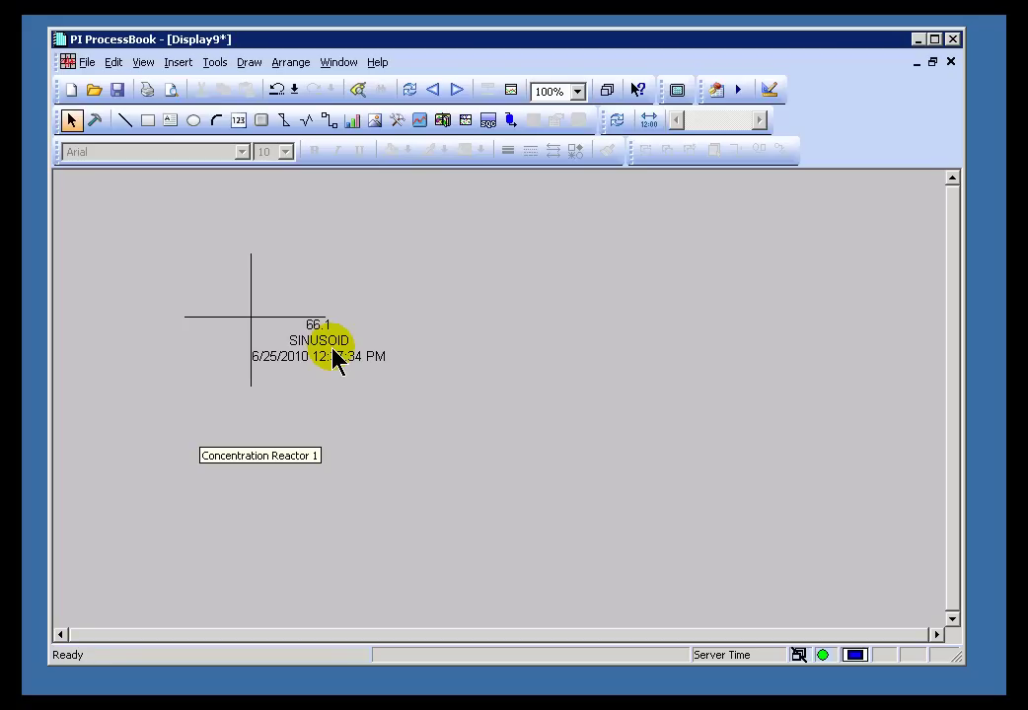
mouse_move(316, 340)
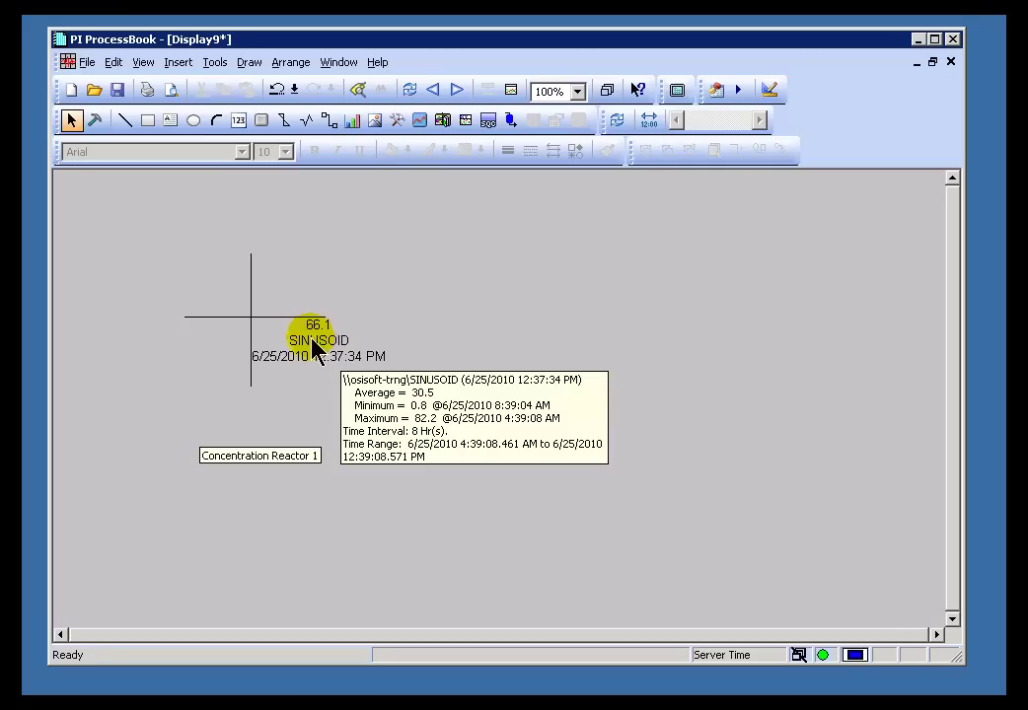
left_click(94, 119)
left_click(316, 351)
double_click(316, 351)
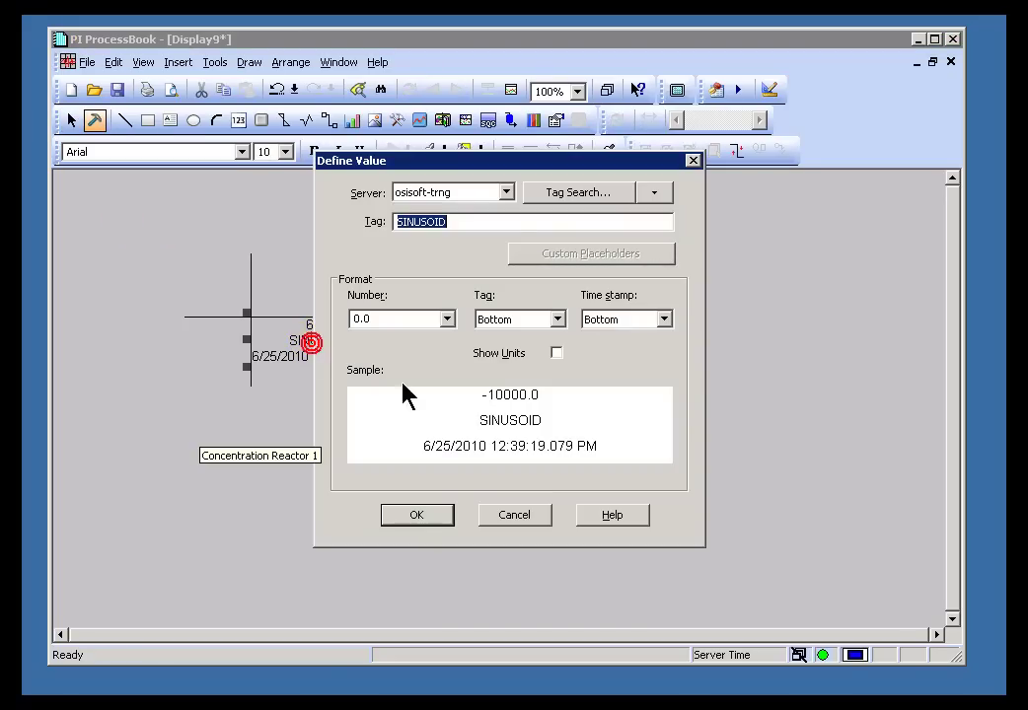
left_click(447, 321)
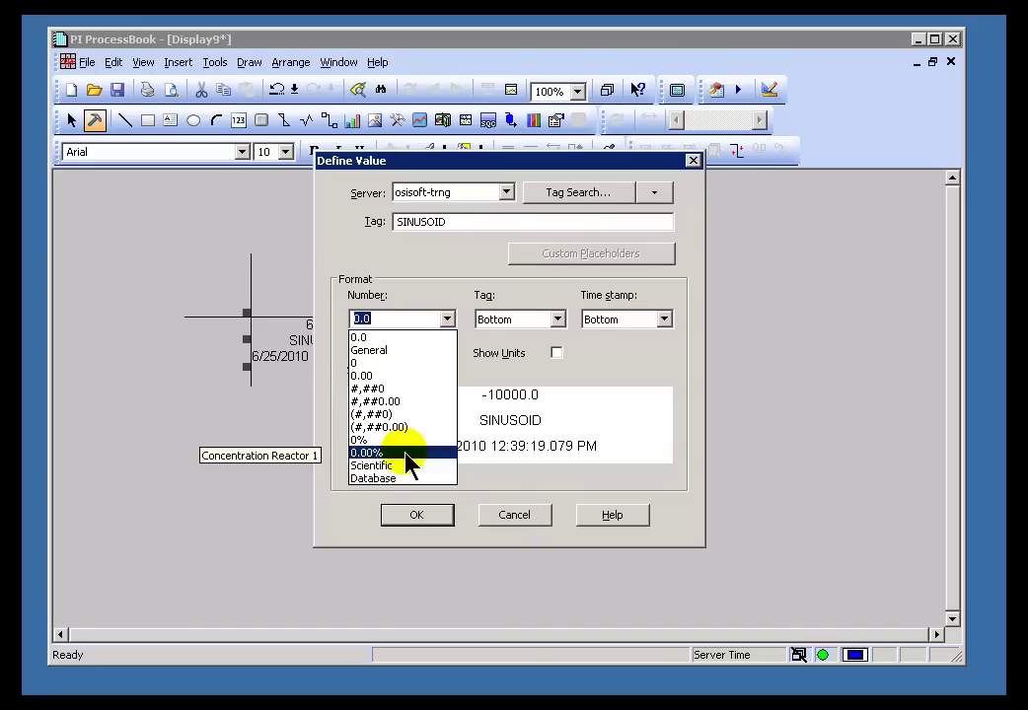
left_click(389, 480)
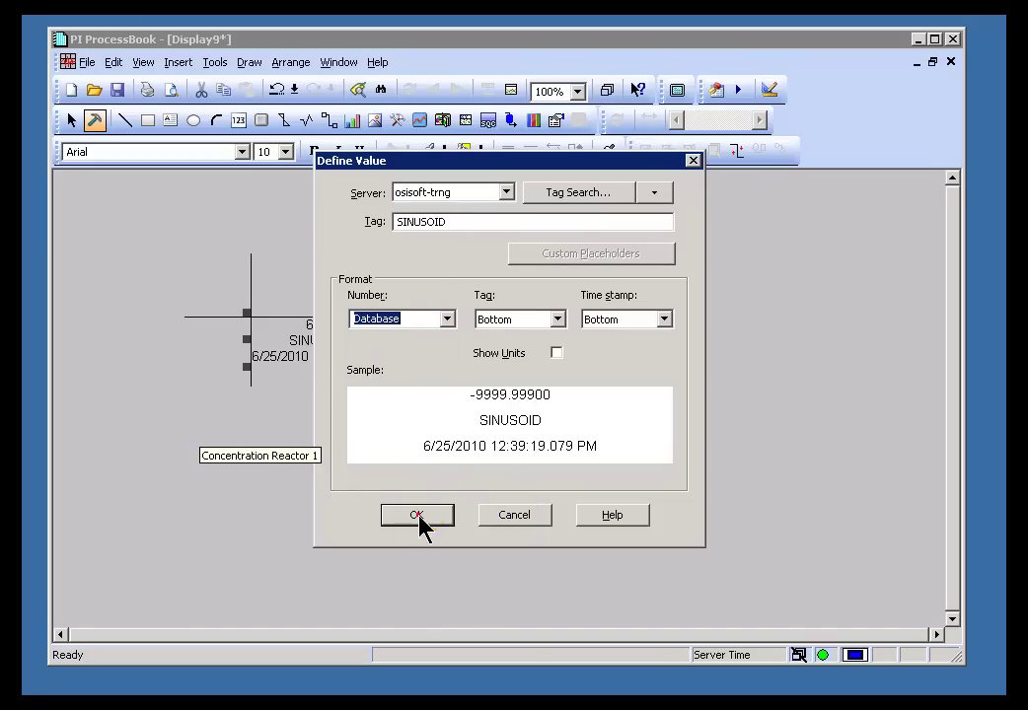
left_click(417, 517)
left_click(71, 120)
mouse_move(315, 343)
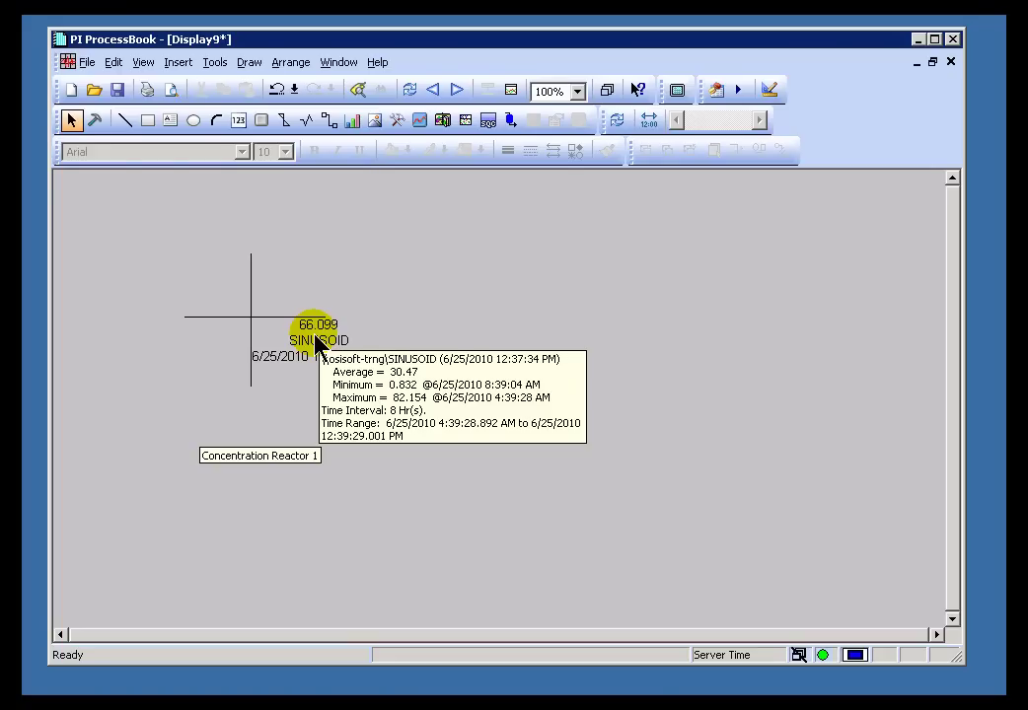
left_click(95, 120)
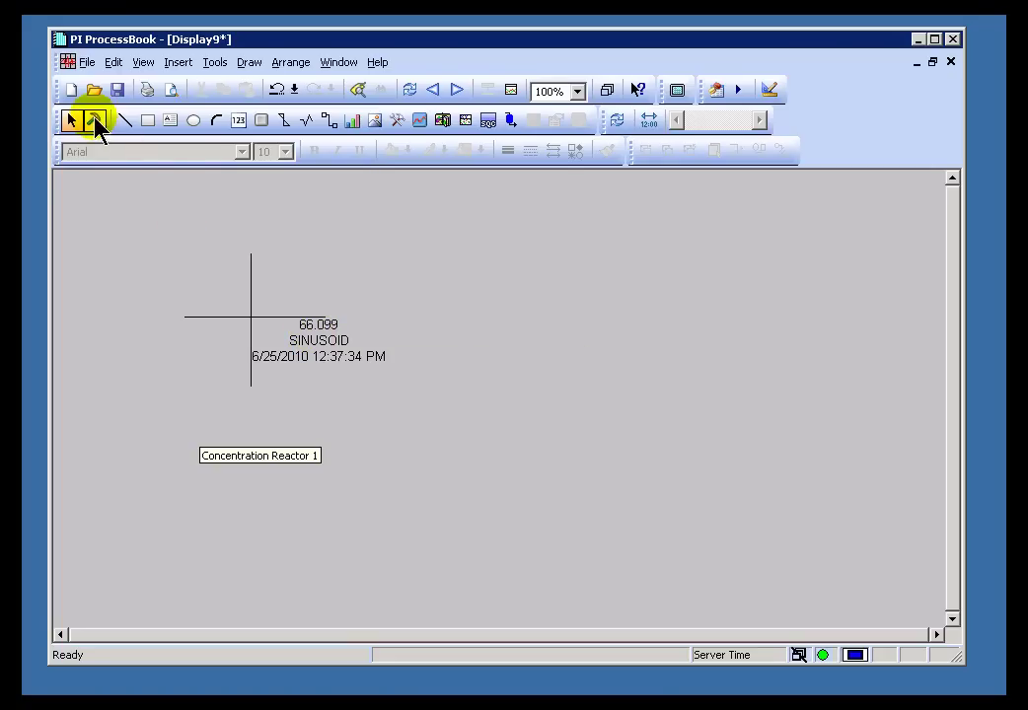
double_click(341, 361)
left_click(447, 320)
left_click(363, 363)
left_click(375, 320)
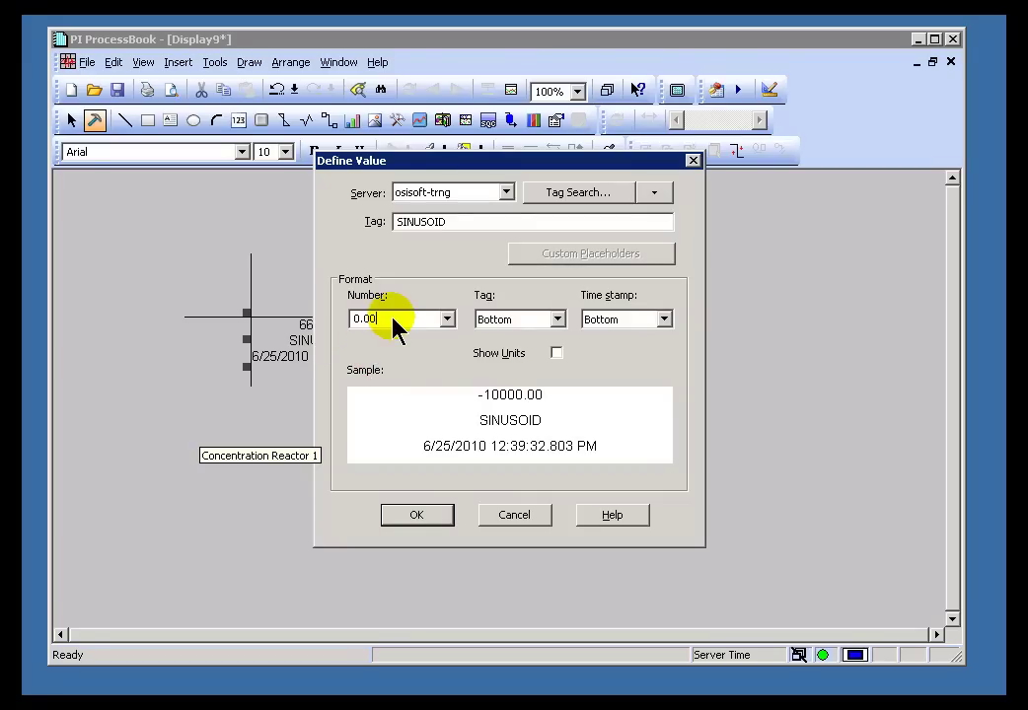
left_click(430, 517)
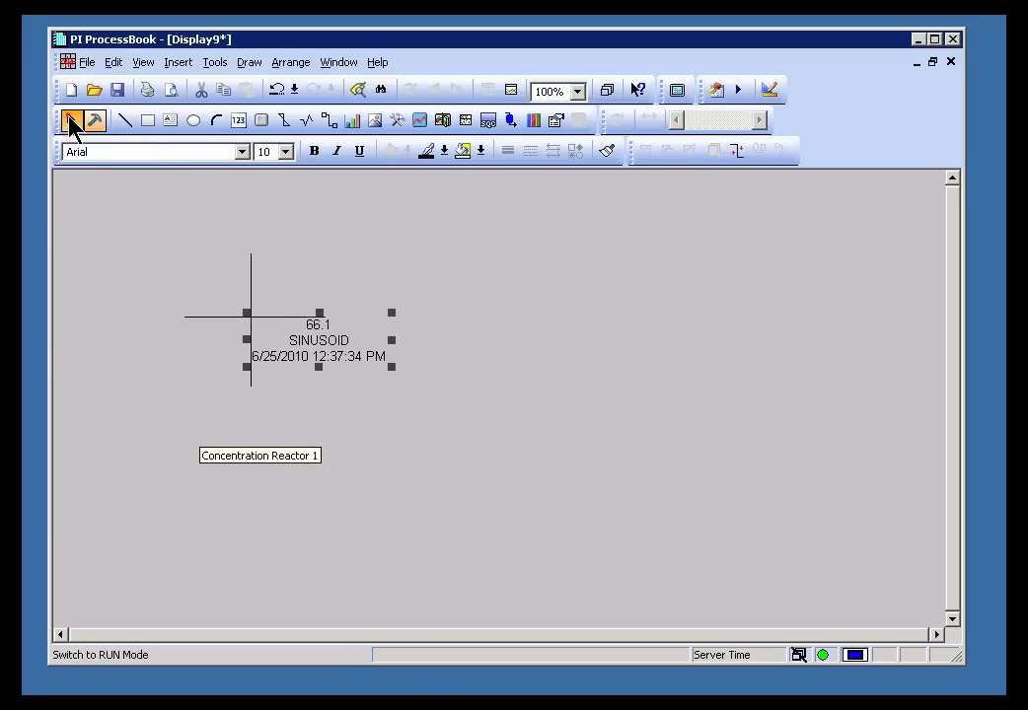
Step: Refresh in run mode and stretch the SINUSOID value display down and right
left_click(71, 119)
left_click(338, 338)
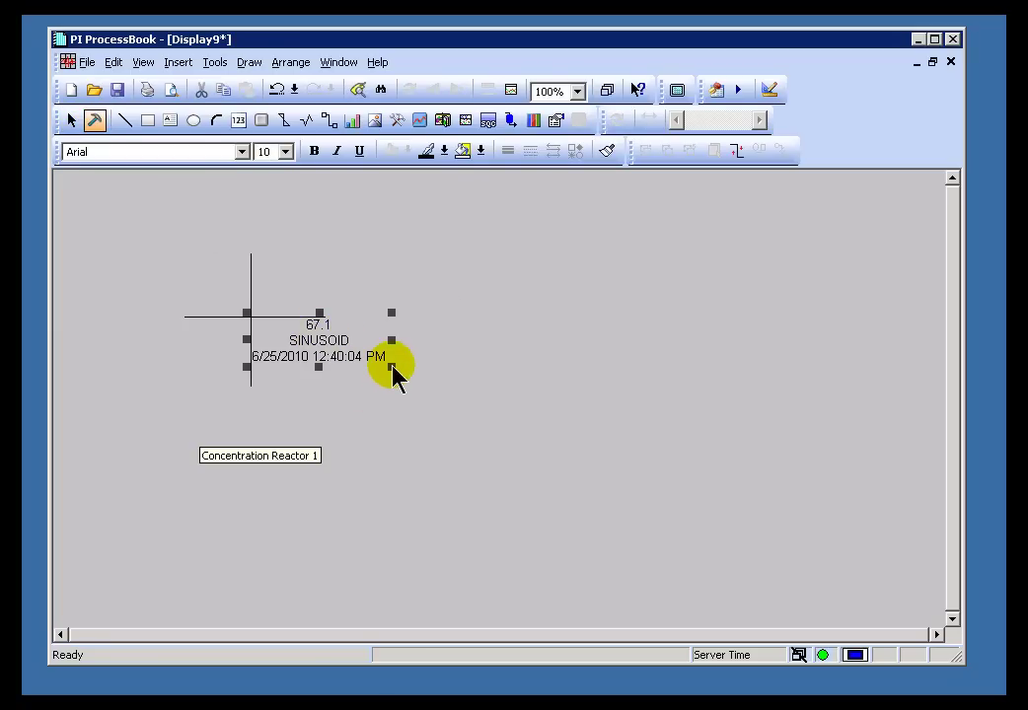
left_click_drag(392, 367, 468, 418)
left_click_drag(557, 466, 563, 472)
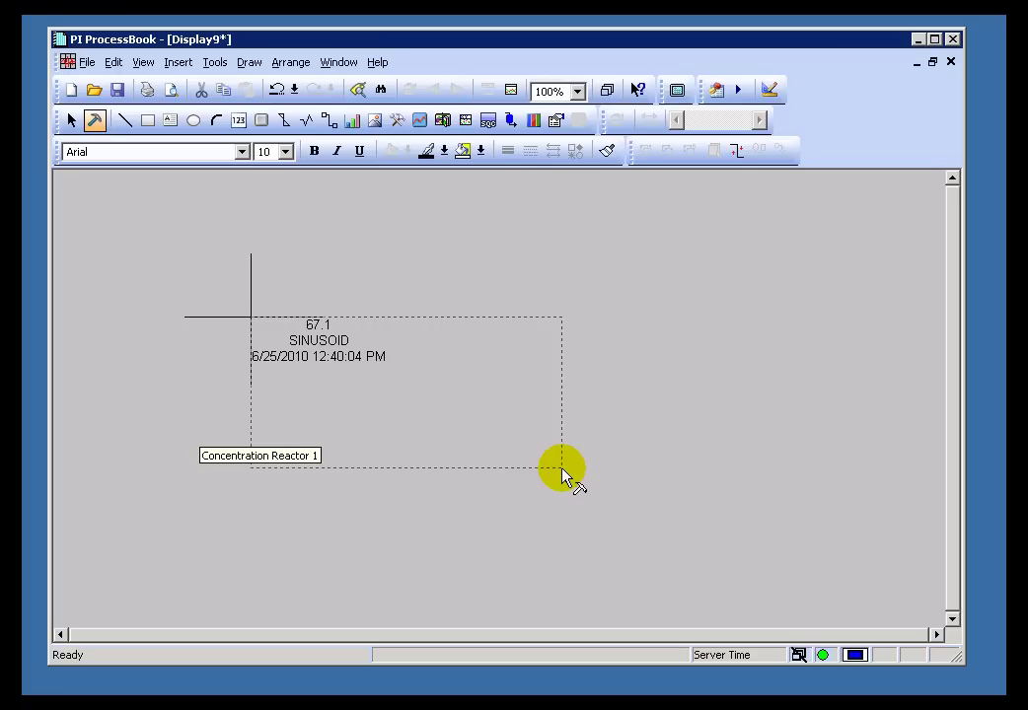
Step: Set the value's font to 14-point Arial, so it reads 67.1 above tag and timestamp
left_click_drag(562, 470, 564, 471)
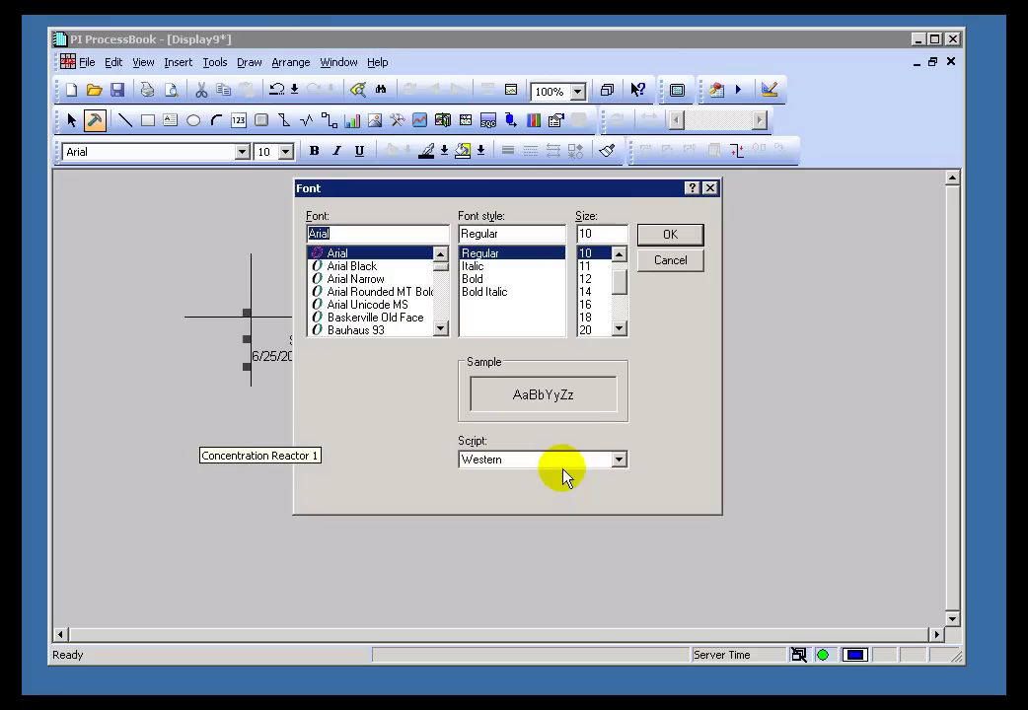
left_click(588, 292)
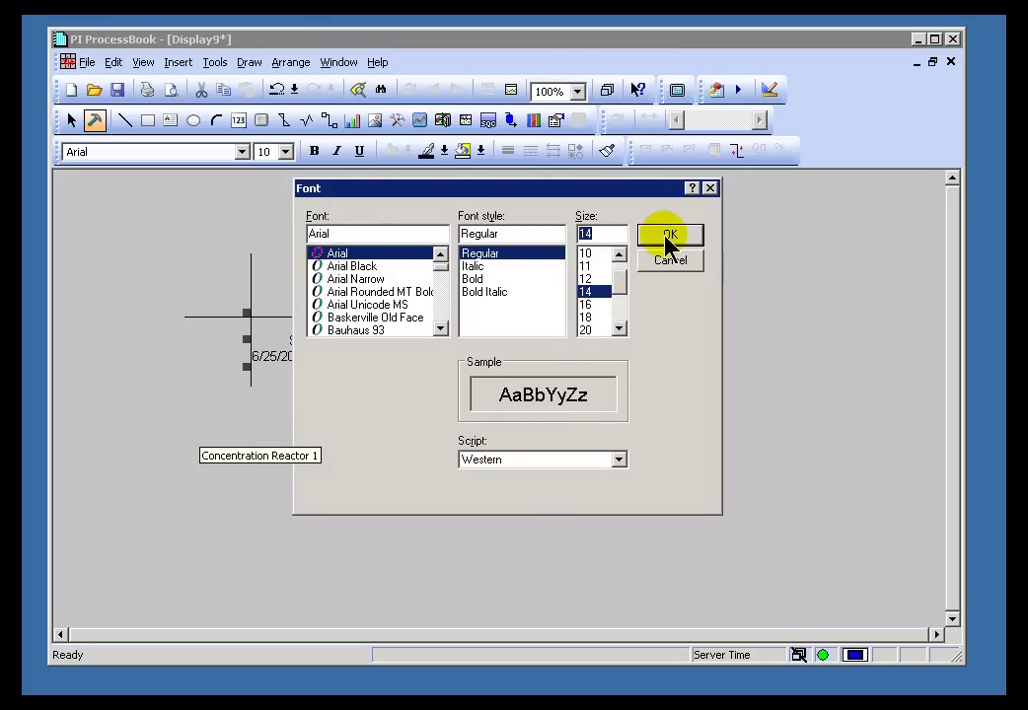
left_click(669, 236)
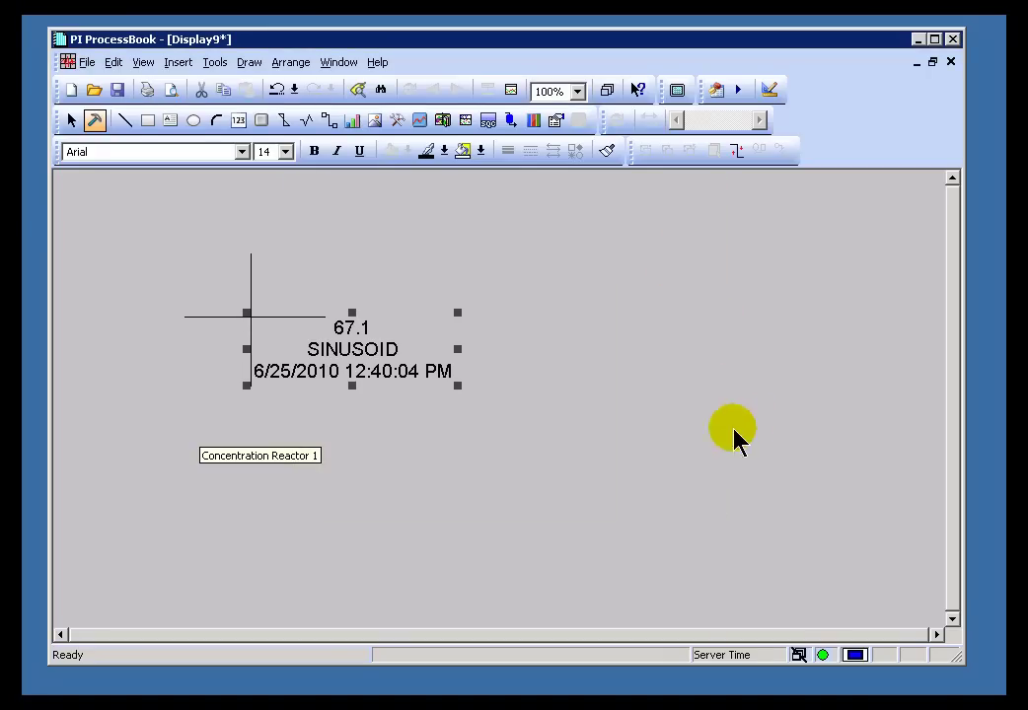
left_click(734, 427)
left_click(391, 370)
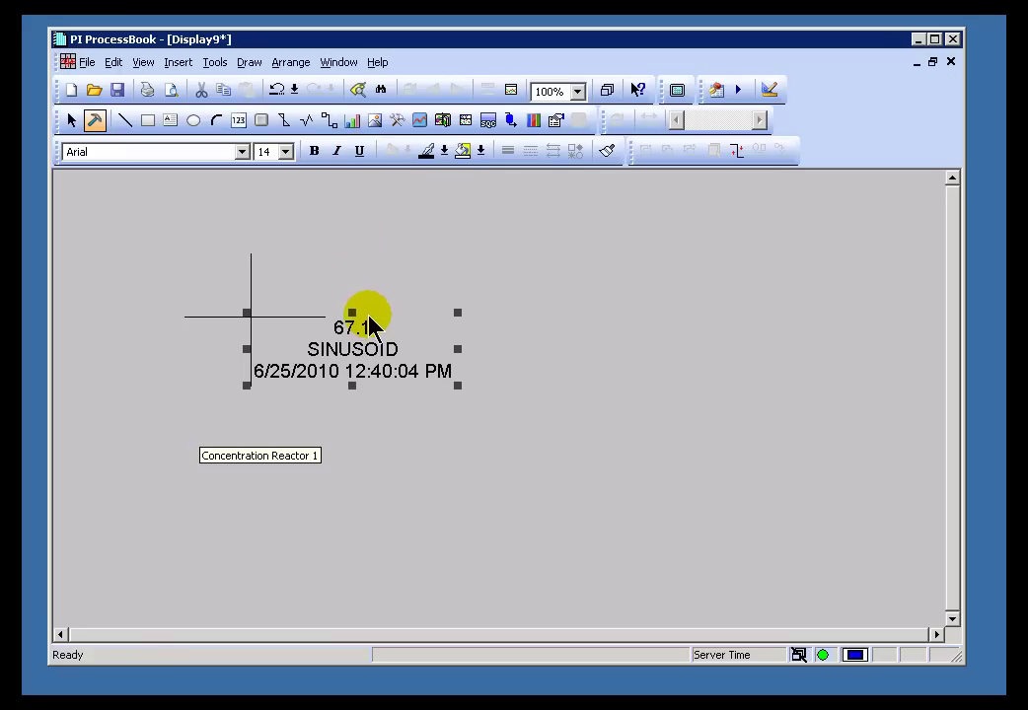
left_click(314, 153)
left_click(337, 152)
left_click(359, 151)
left_click(359, 151)
left_click(336, 151)
left_click(315, 151)
left_click(286, 152)
left_click(275, 197)
left_click(286, 153)
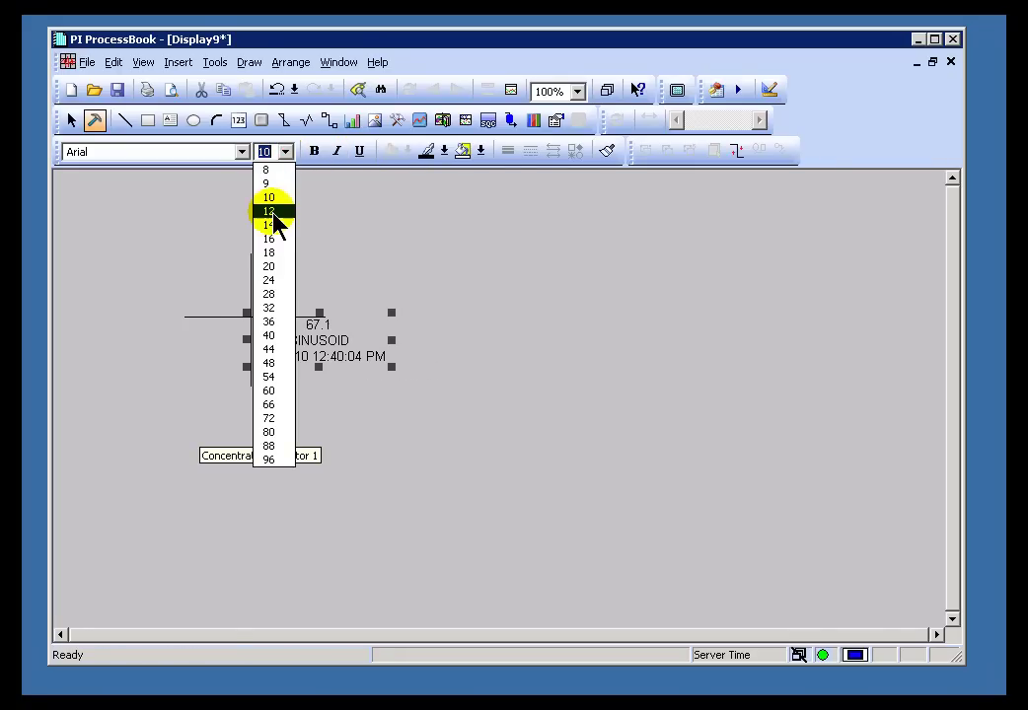
left_click(273, 211)
left_click(286, 152)
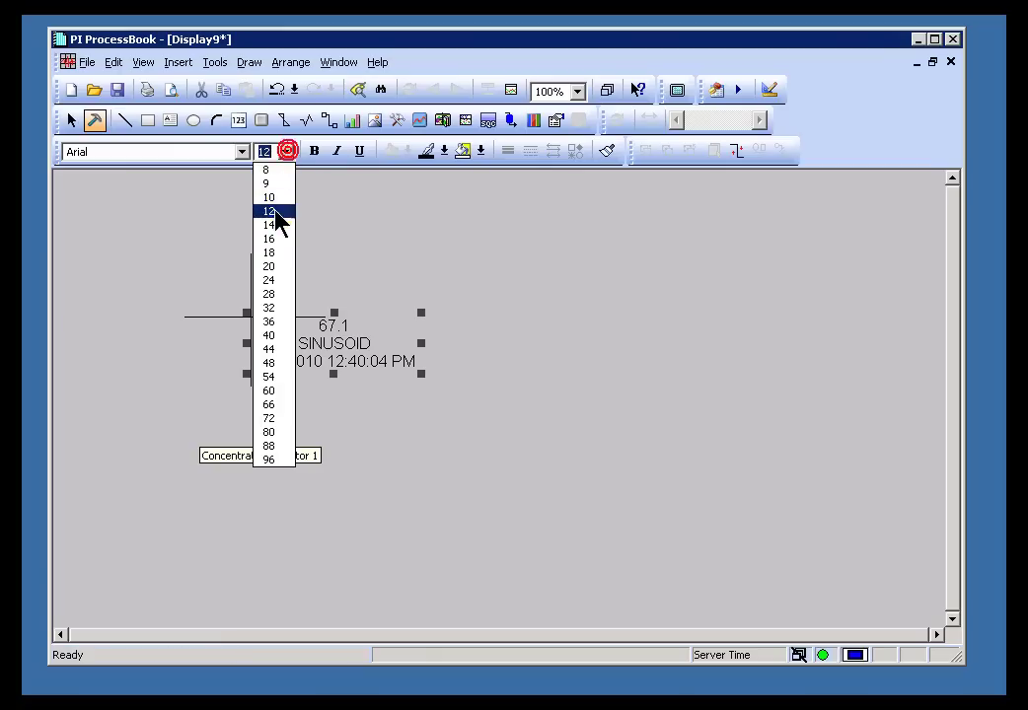
left_click(273, 225)
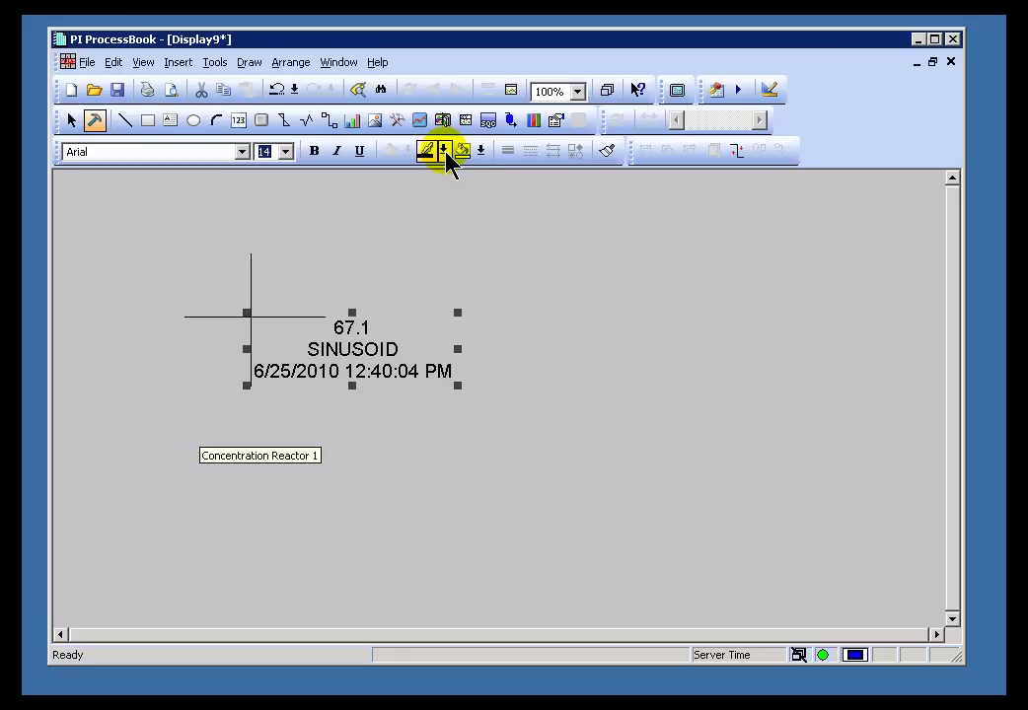
Step: Make the SINUSOID value text dark red and its background light grey like the canvas
left_click(445, 151)
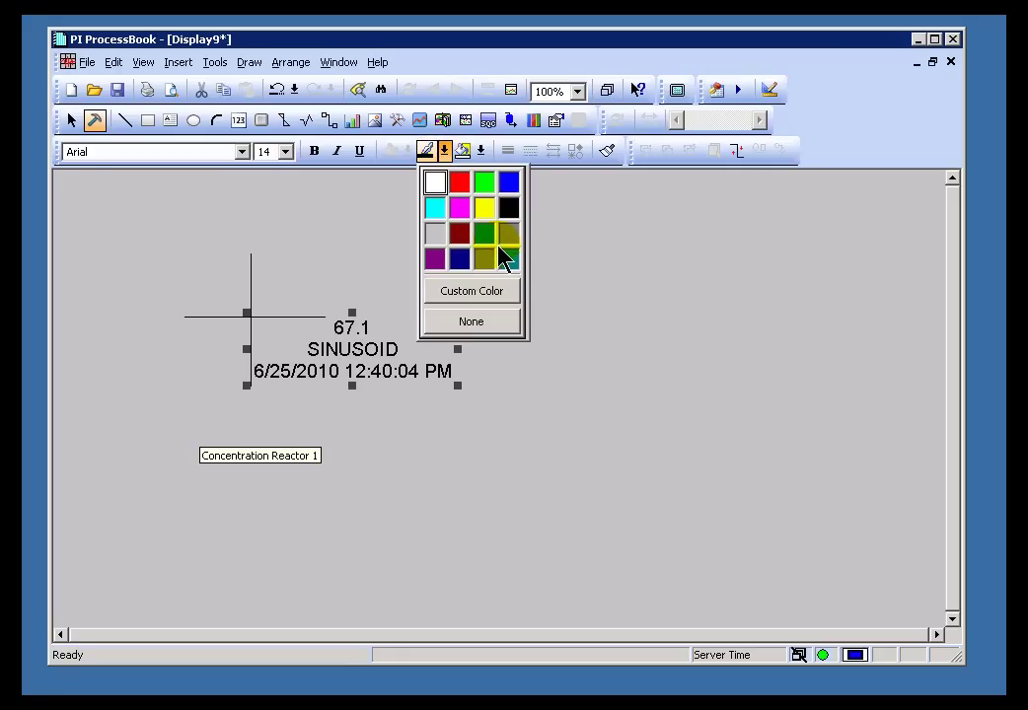
left_click(459, 234)
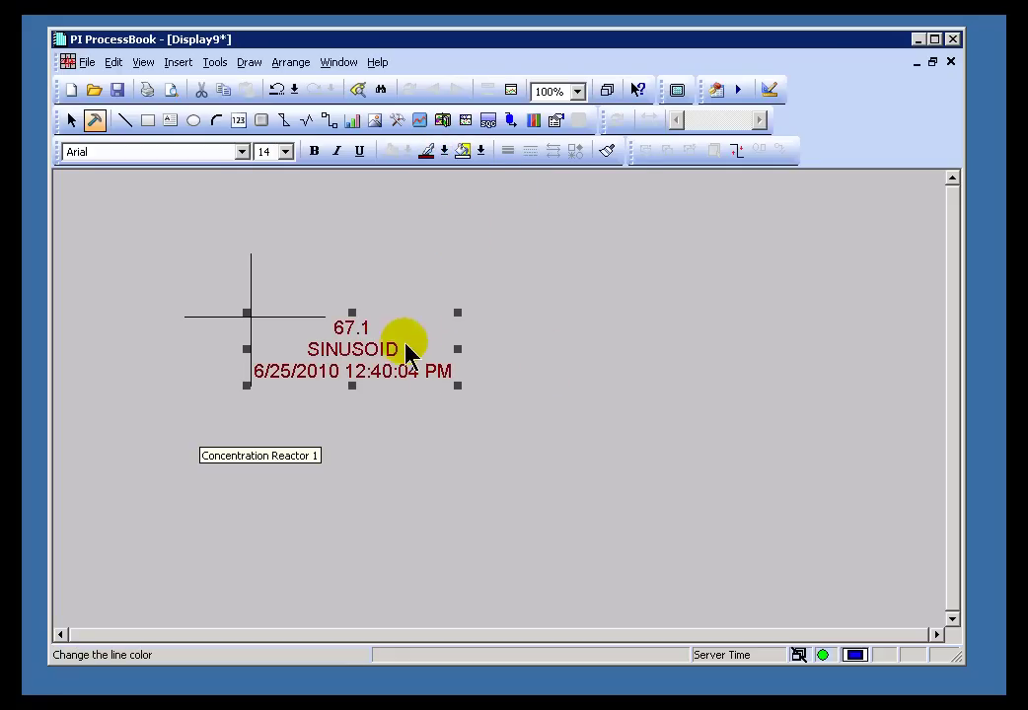
left_click(480, 151)
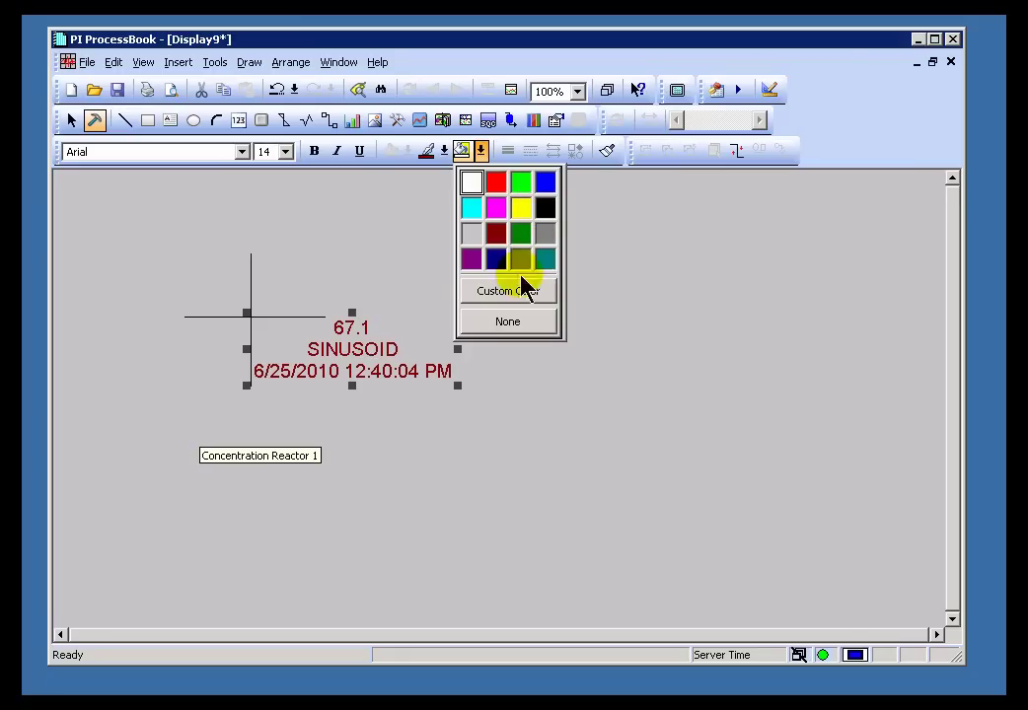
left_click(471, 184)
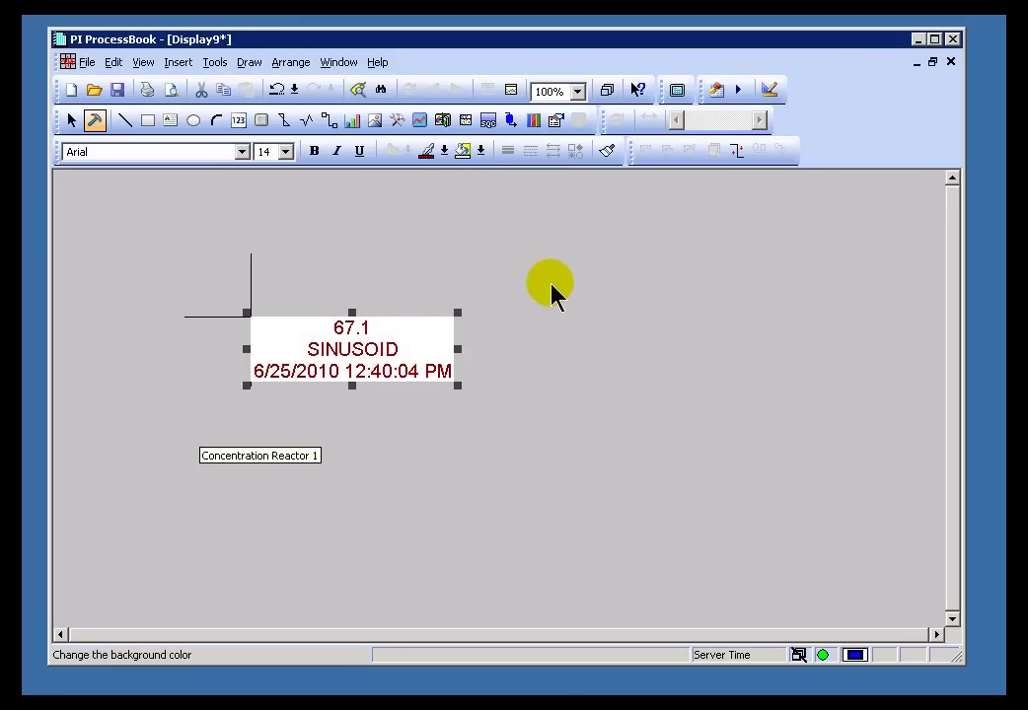
left_click(482, 154)
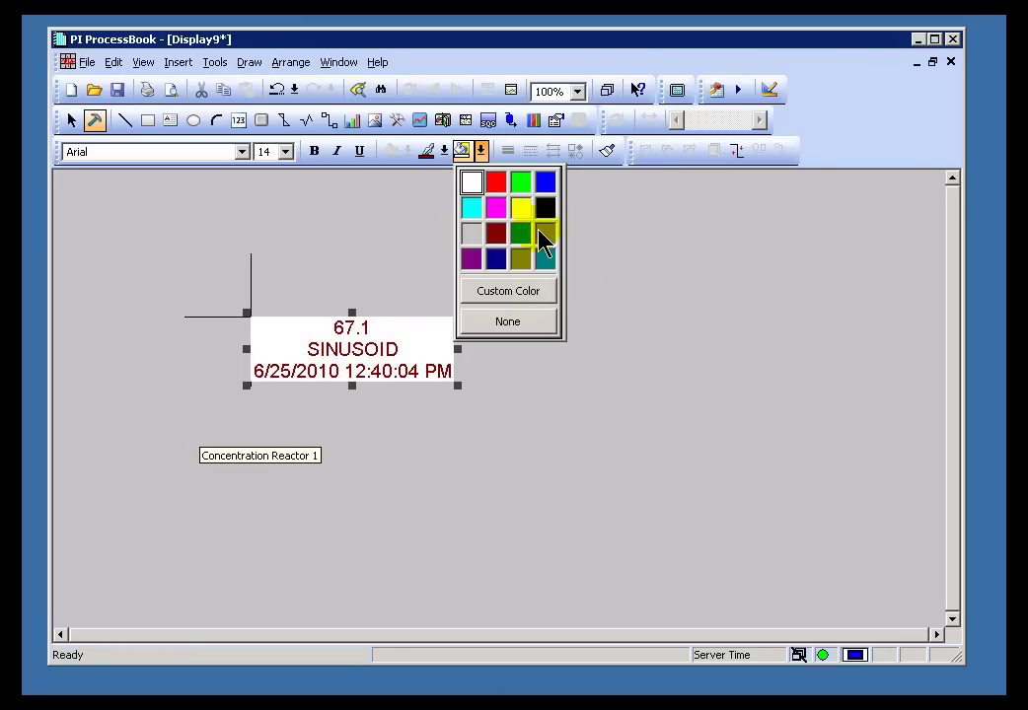
left_click(542, 233)
left_click(481, 152)
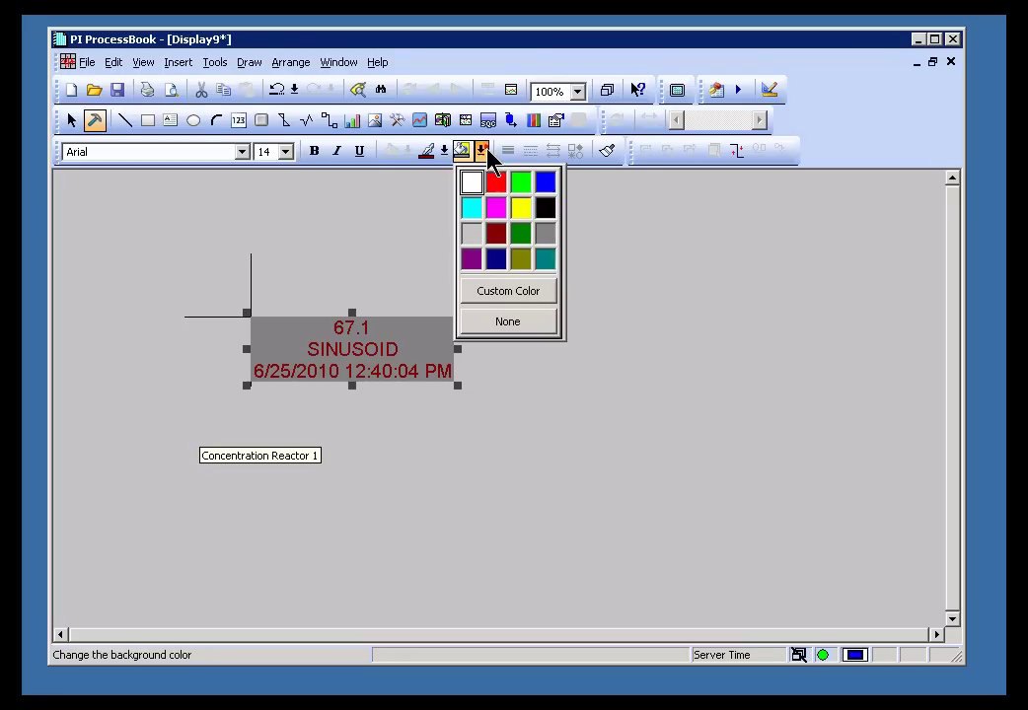
left_click(470, 232)
left_click(468, 258)
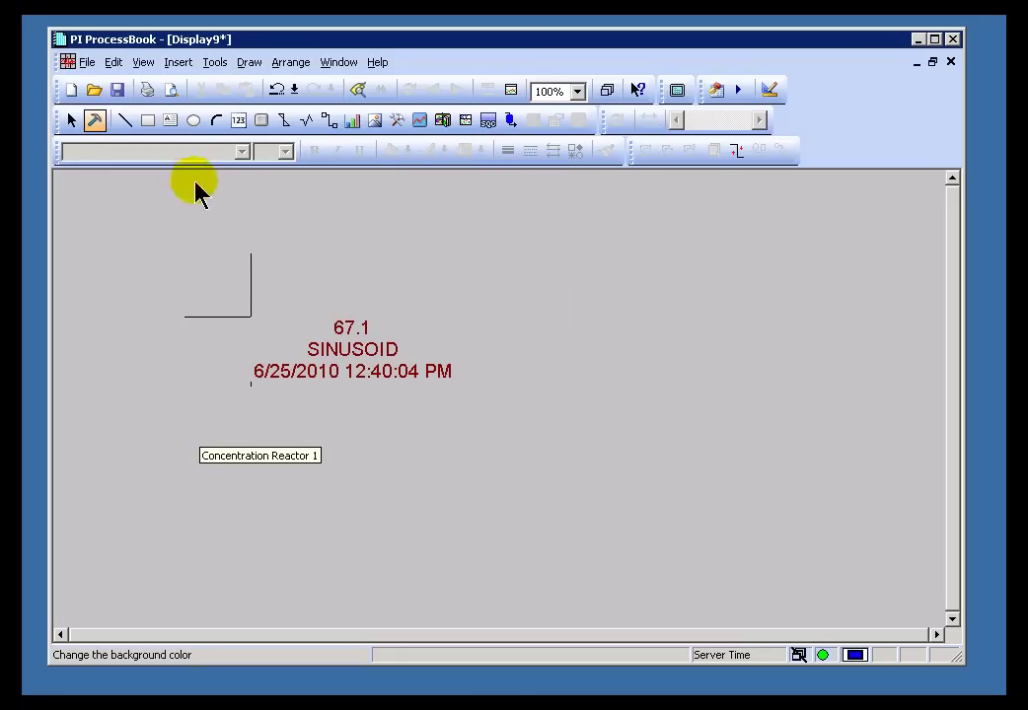
Step: Close Display9 without saving and create a maximized new ProcessBook display, Display10
left_click(951, 63)
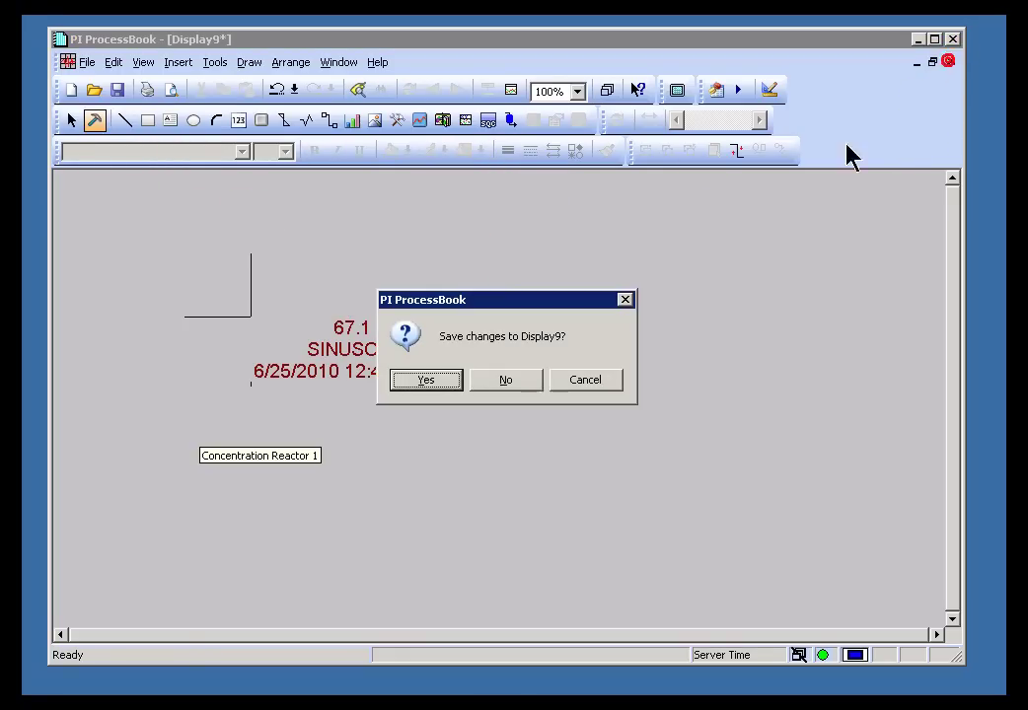
left_click(513, 381)
left_click(67, 120)
left_click(79, 66)
left_click(83, 83)
left_click(109, 201)
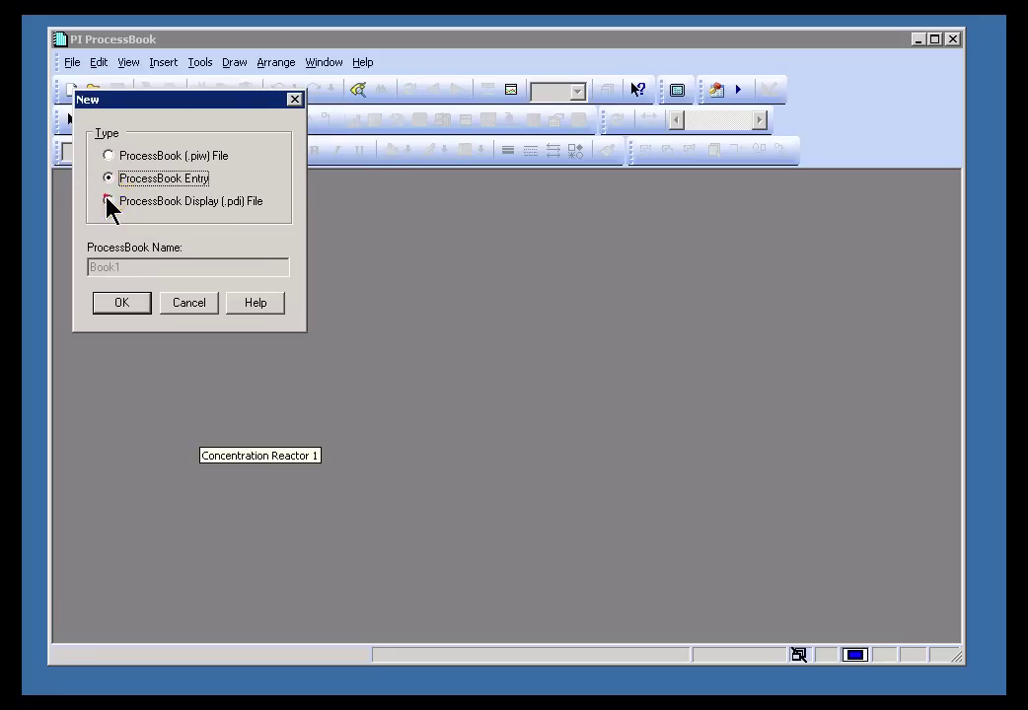
left_click(122, 303)
left_click(524, 182)
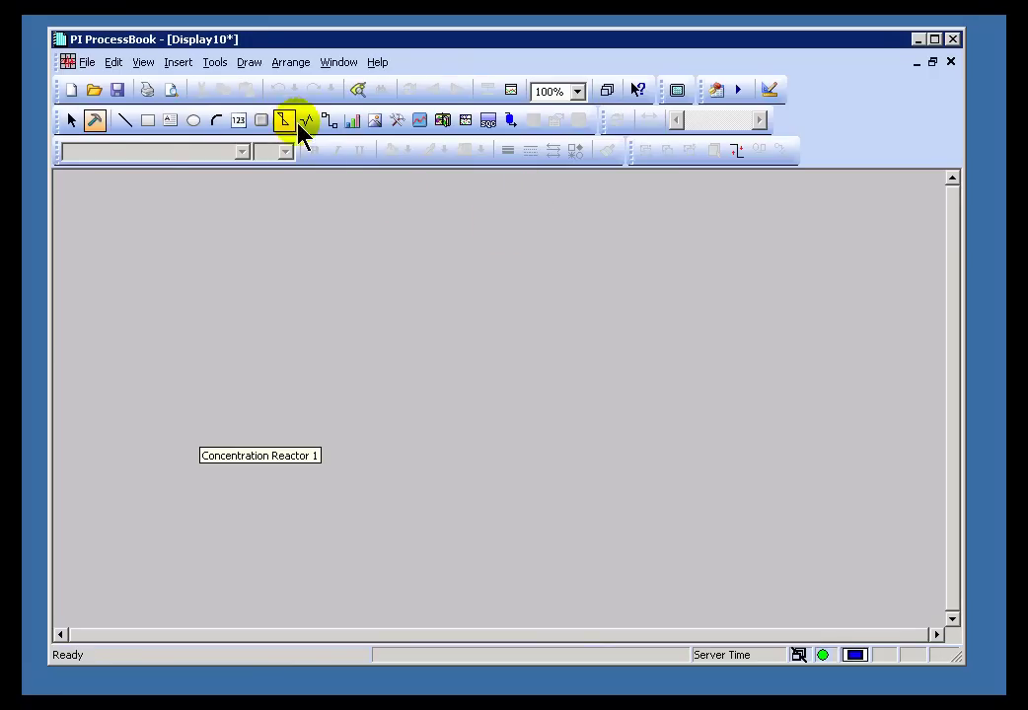
Step: Drop SINUSOID from Data Favorites as a Trend, enlarge it, and move it near the top
left_click(143, 62)
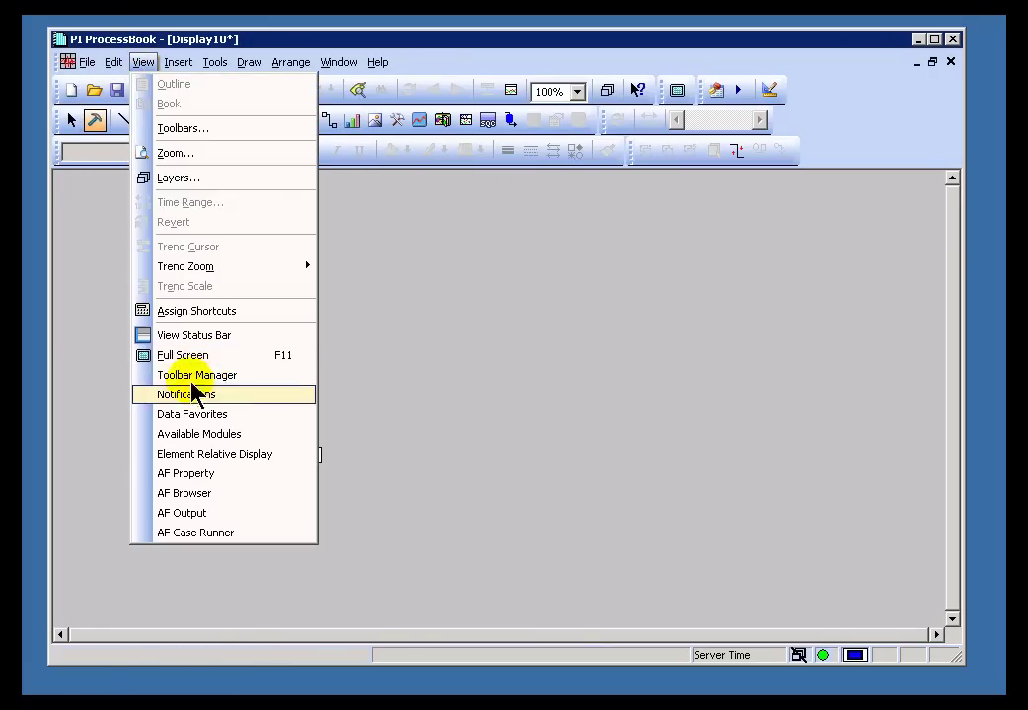
left_click(192, 415)
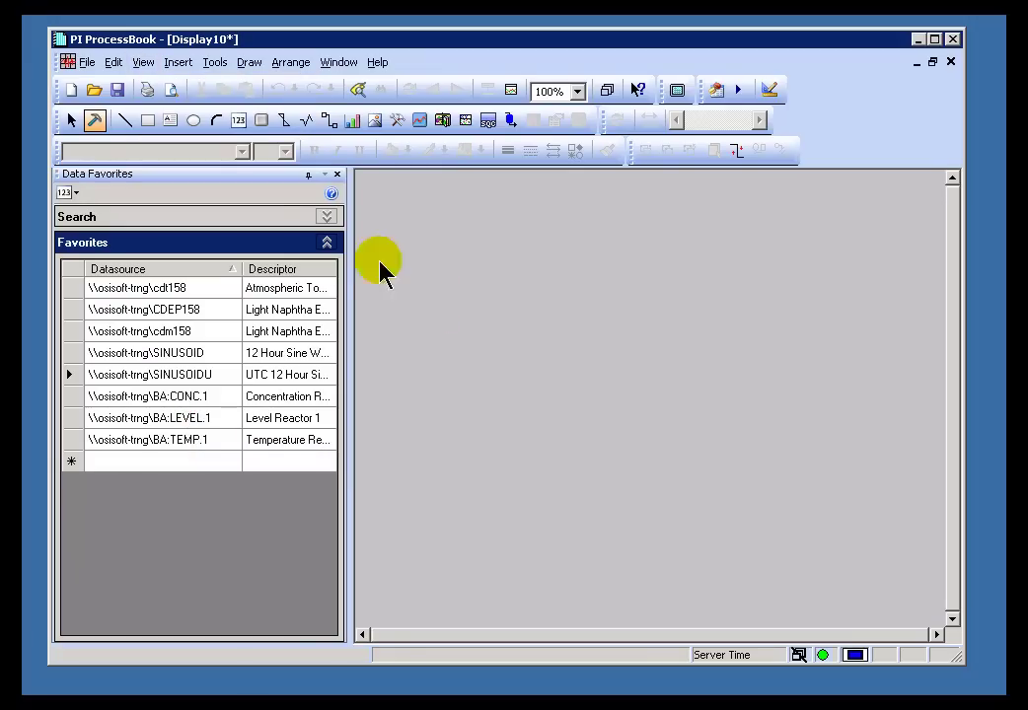
left_click(77, 193)
left_click(74, 235)
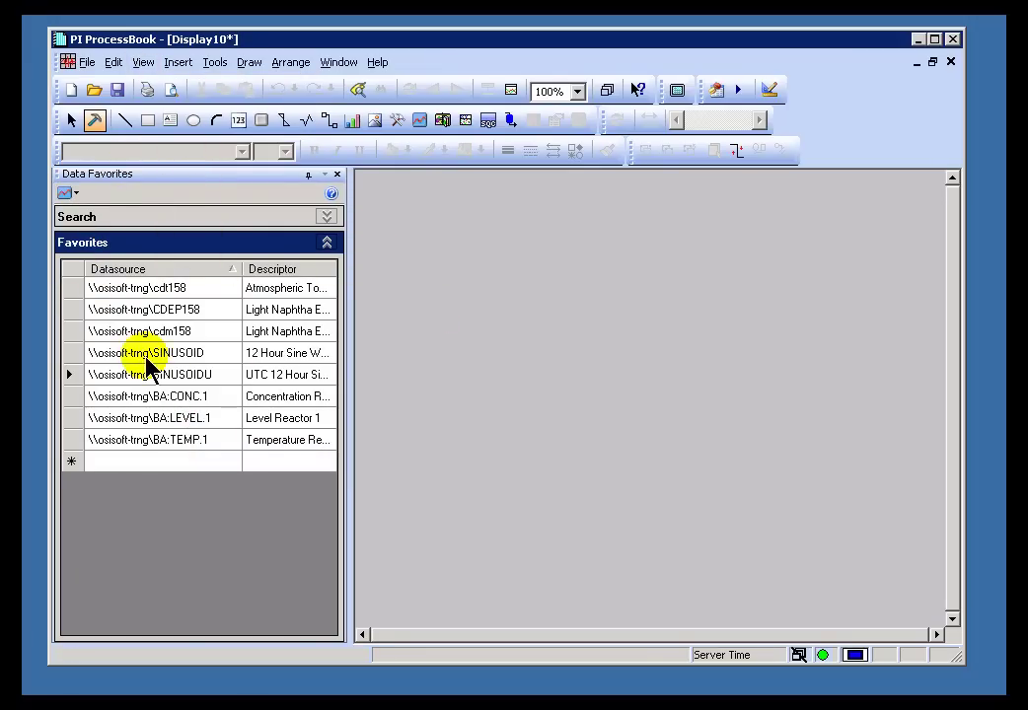
left_click_drag(146, 361, 521, 280)
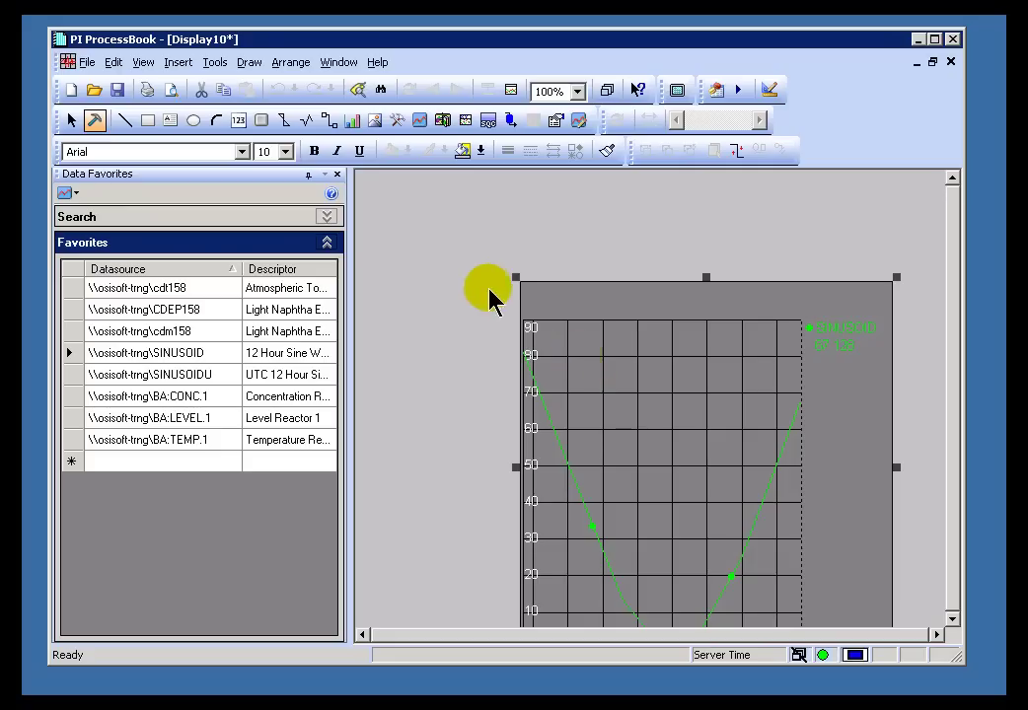
left_click_drag(414, 410, 405, 404)
left_click_drag(601, 459, 583, 259)
Step: Set the trend's plot name to 'Test for class'
double_click(626, 313)
left_click(370, 175)
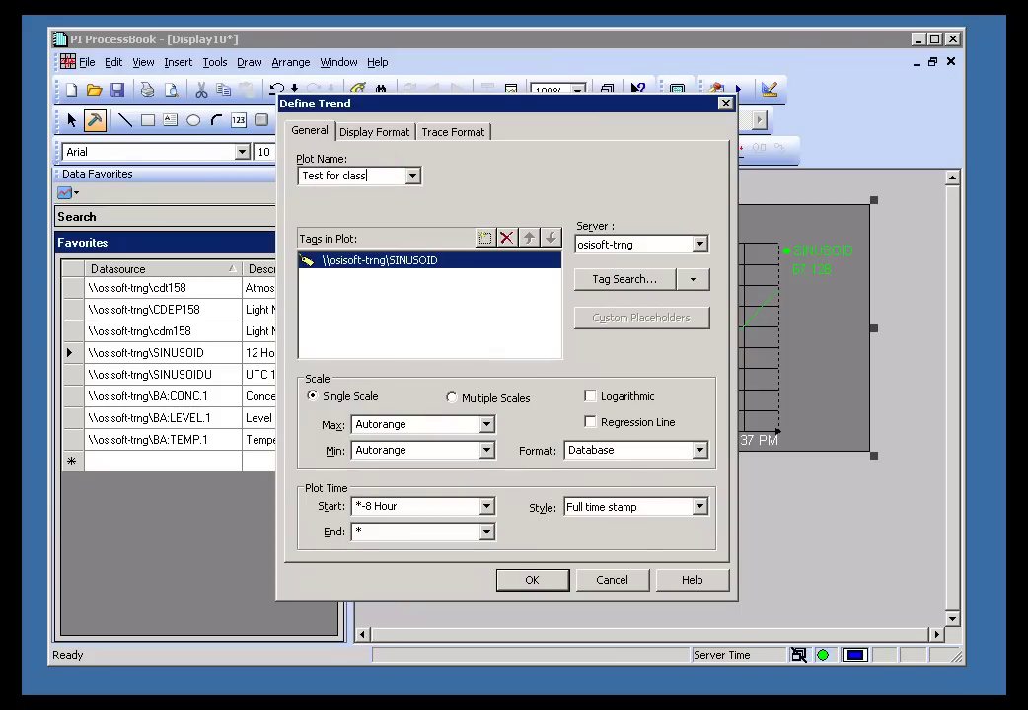
left_click(525, 579)
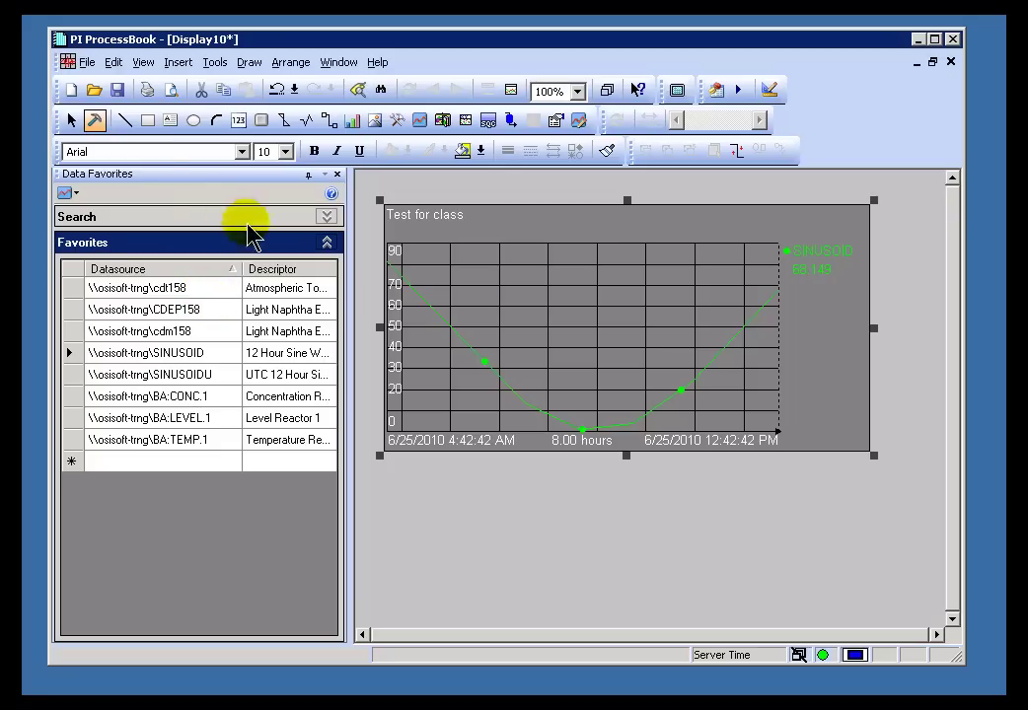
Step: Set the Data Favorites symbol type to Bar and drop a SINUSOID bar graph on the display
left_click(71, 194)
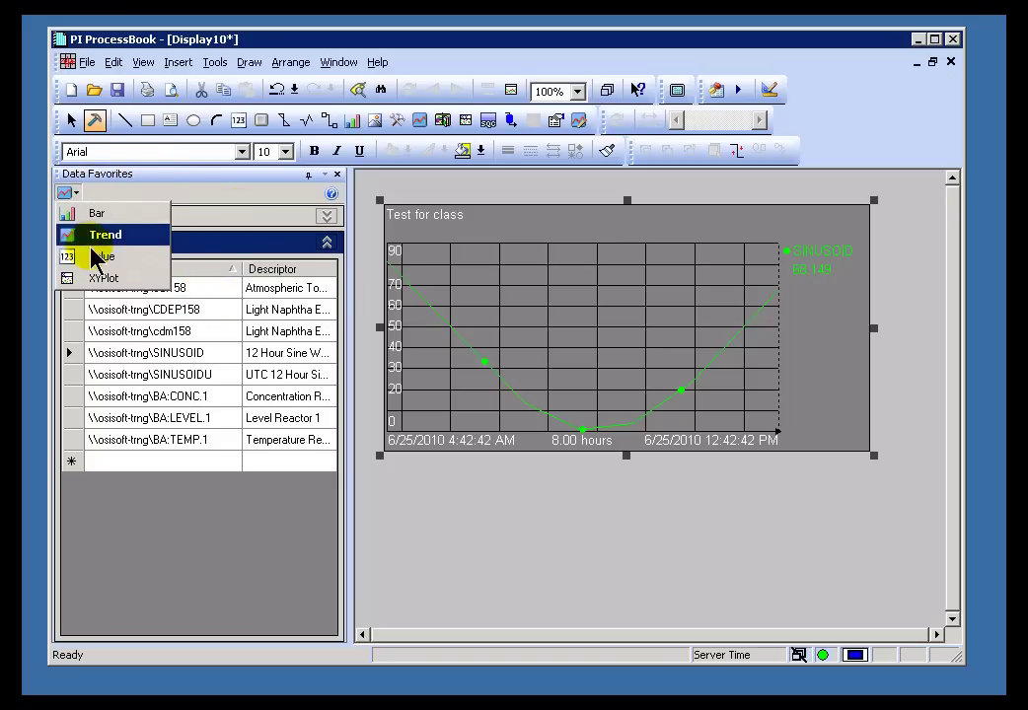
left_click(87, 216)
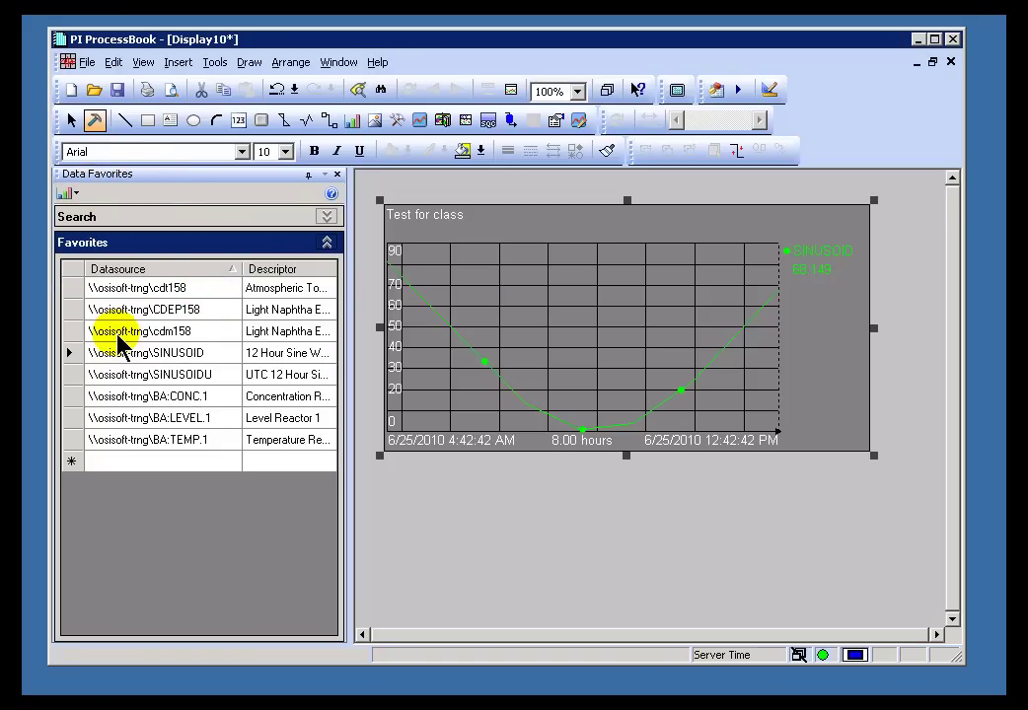
left_click_drag(124, 360, 815, 514)
Step: Narrow the bar graph, shrink the trend, and position the bar beside the trend at matching height
left_click_drag(908, 504, 869, 475)
left_click_drag(830, 549, 899, 296)
left_click(844, 310)
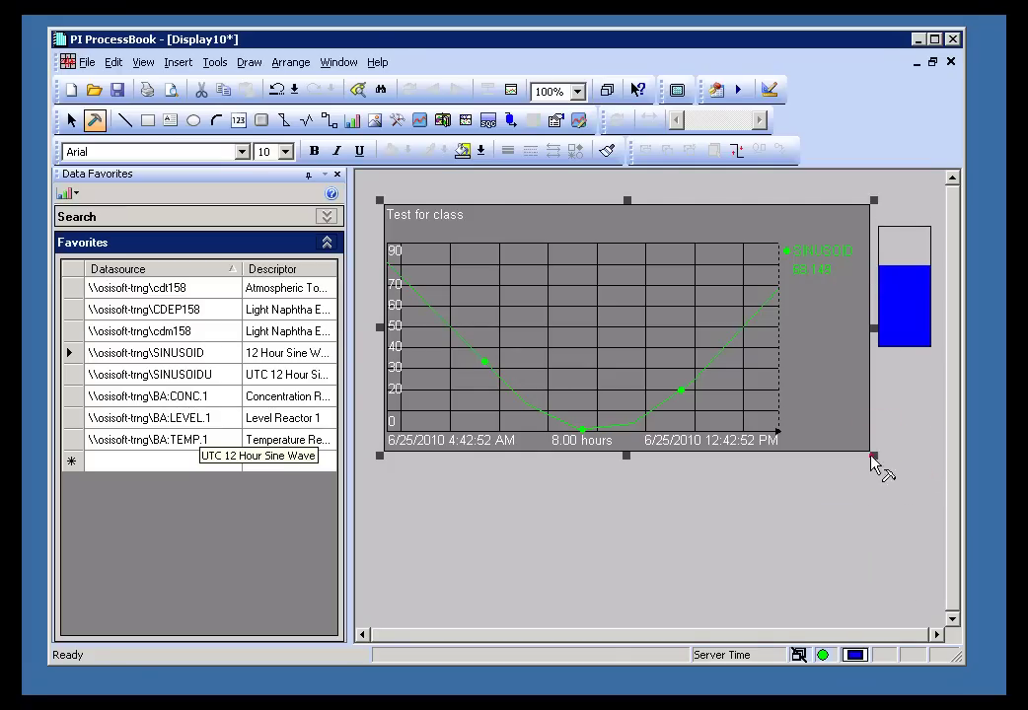
left_click_drag(872, 455, 774, 446)
left_click_drag(893, 340, 826, 428)
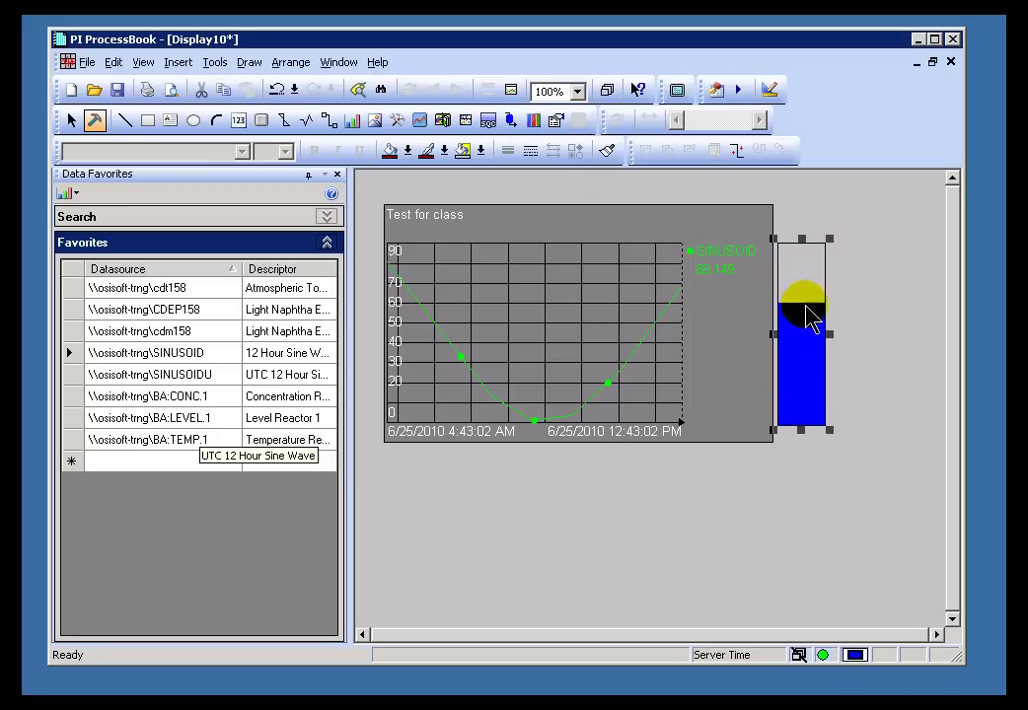
Step: Set the trend's scale Max and Min to Database (0–100), then switch to run mode
left_click(544, 318)
left_click(433, 348)
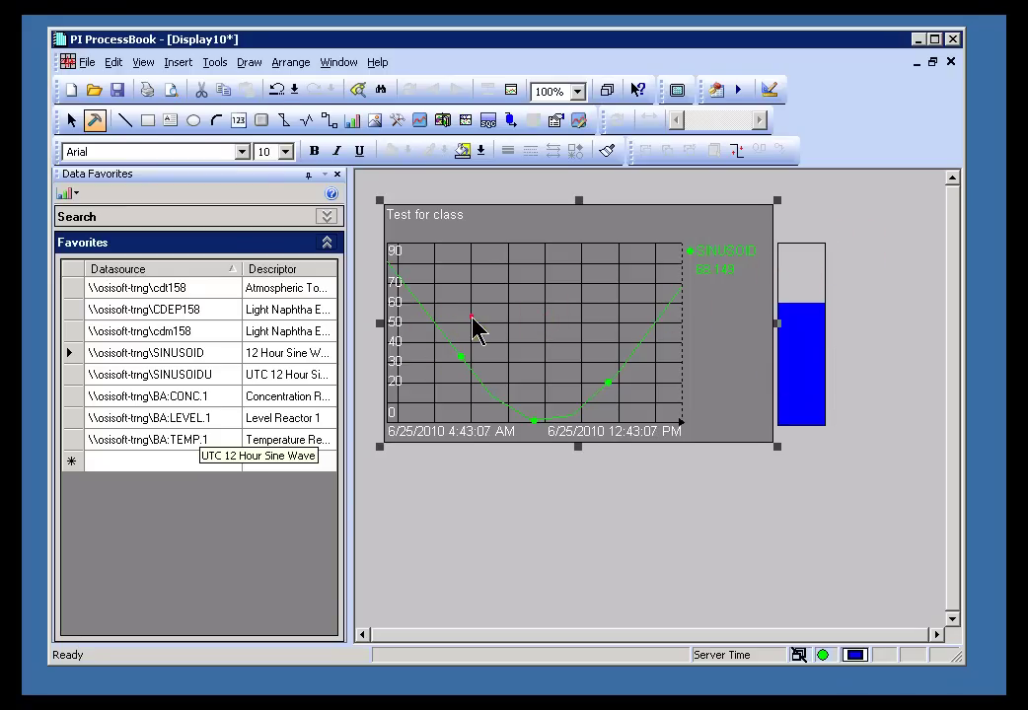
double_click(473, 329)
left_click(488, 427)
left_click(424, 455)
left_click(424, 451)
left_click(380, 483)
left_click(541, 585)
left_click(852, 508)
left_click(71, 119)
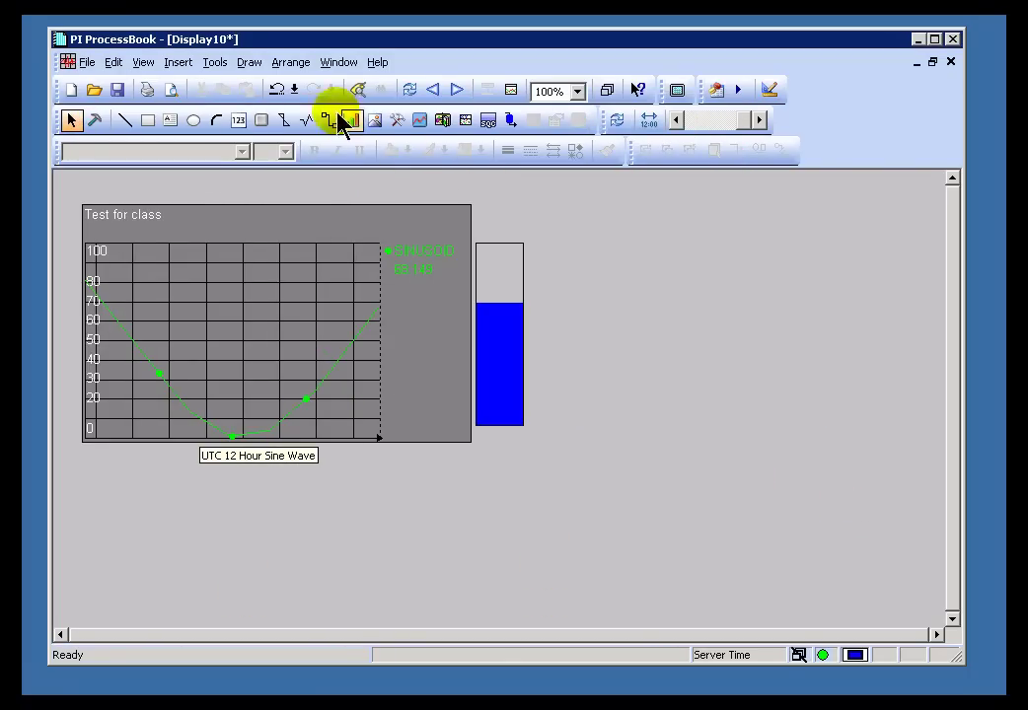
Step: Page the trend back eight periods to 6/22/2010 4:43 AM–12:43 PM, then return to Build mode
left_click(434, 89)
left_click(434, 90)
left_click(434, 90)
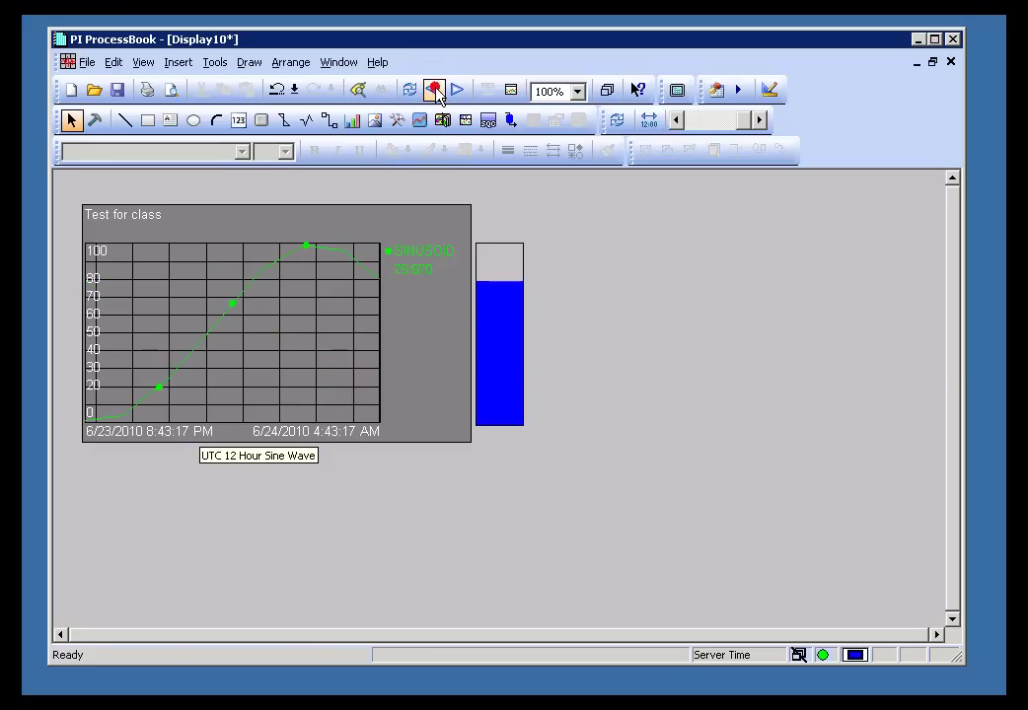
left_click(434, 90)
left_click(434, 90)
left_click(434, 90)
left_click(434, 90)
left_click(434, 90)
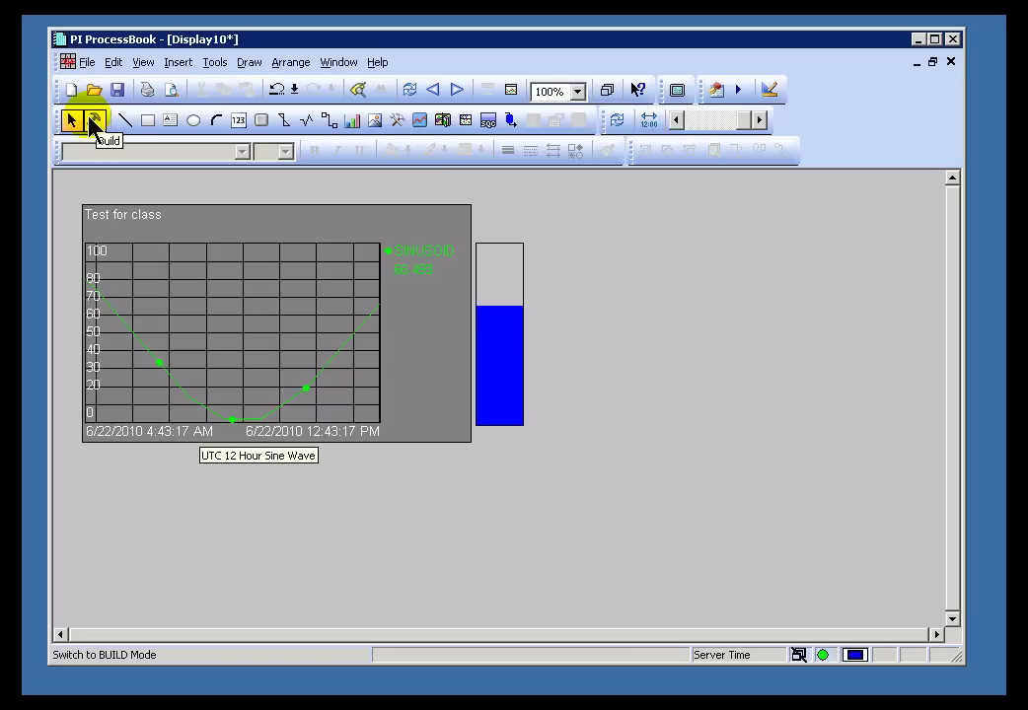
left_click(92, 120)
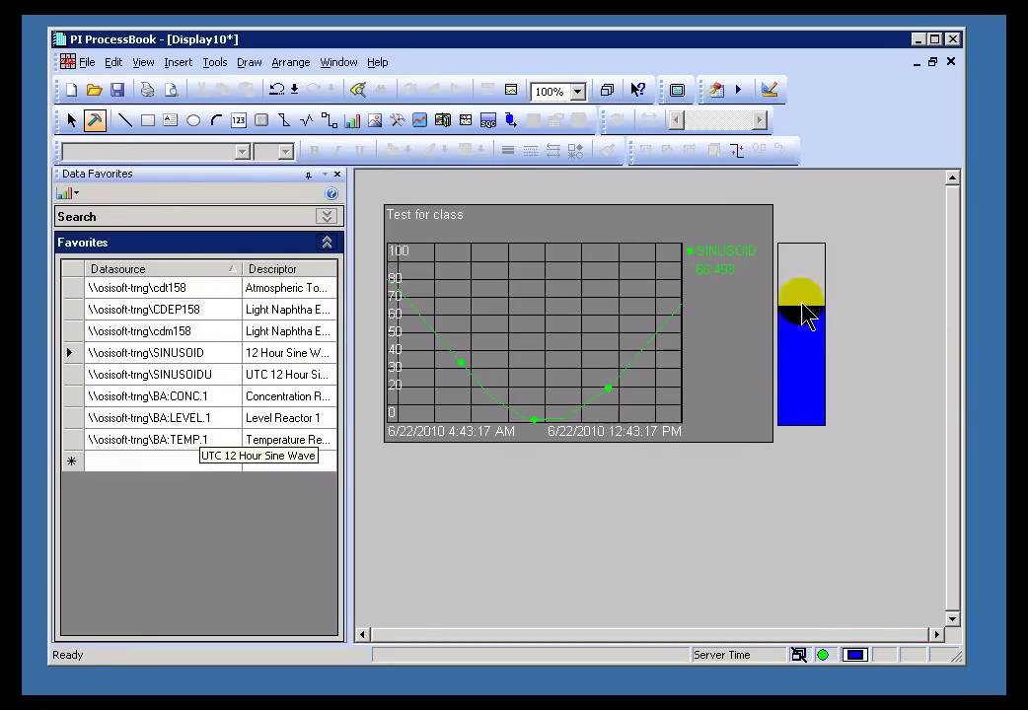
Step: Switch the symbol type to Value and drop a SINUSOID readout (68.1) below the bar graph
mouse_move(799, 370)
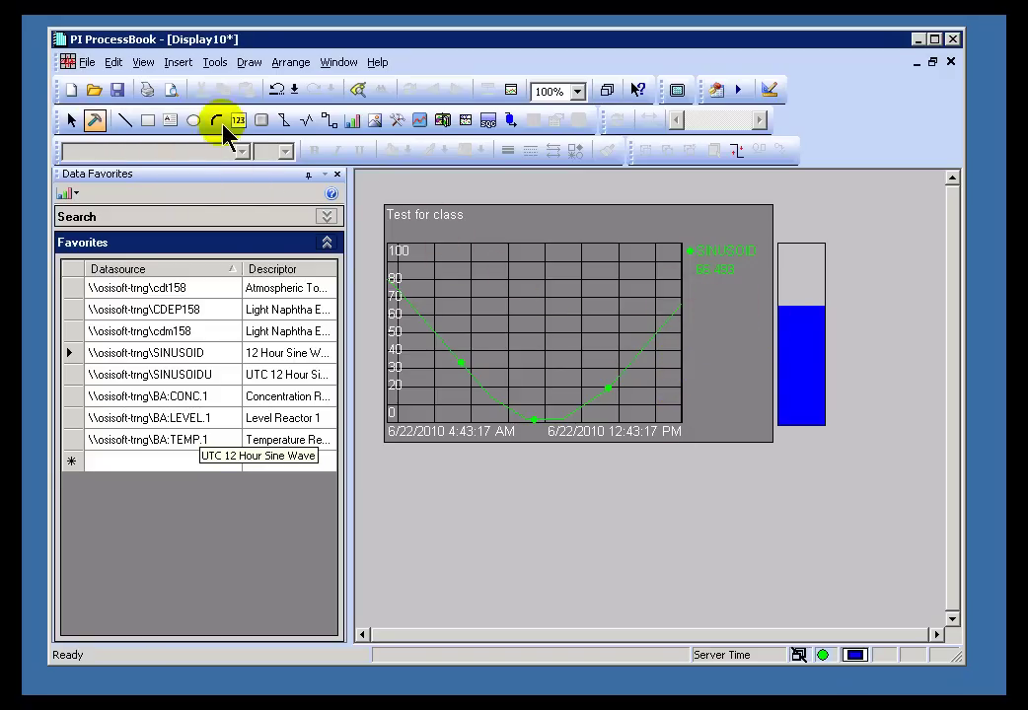
left_click(67, 194)
left_click(100, 257)
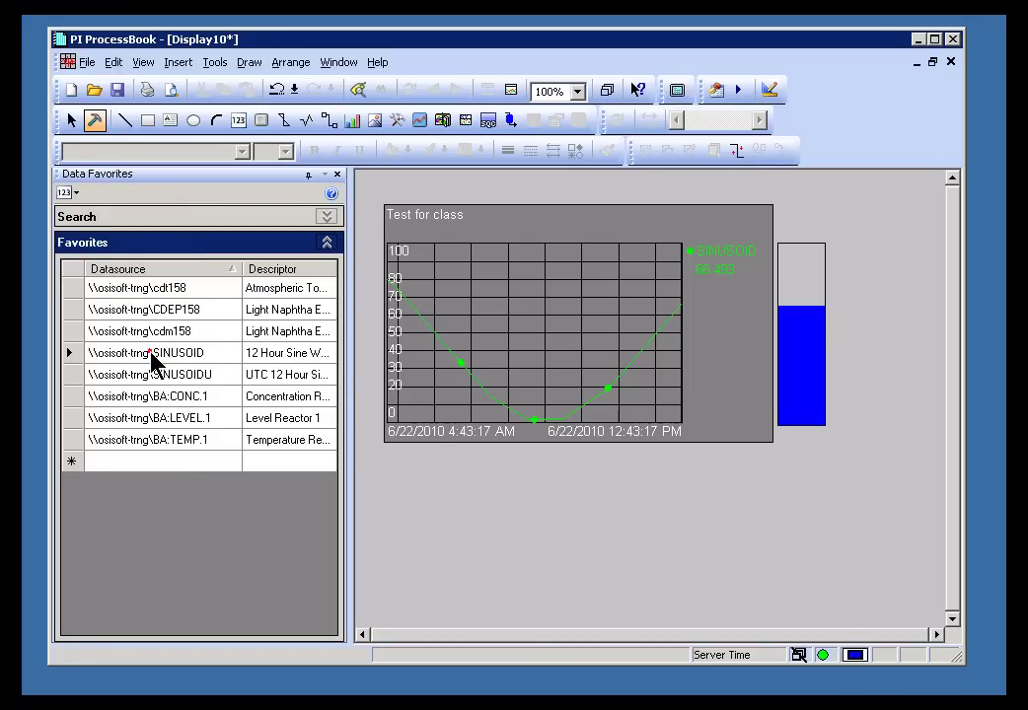
left_click_drag(148, 352, 815, 490)
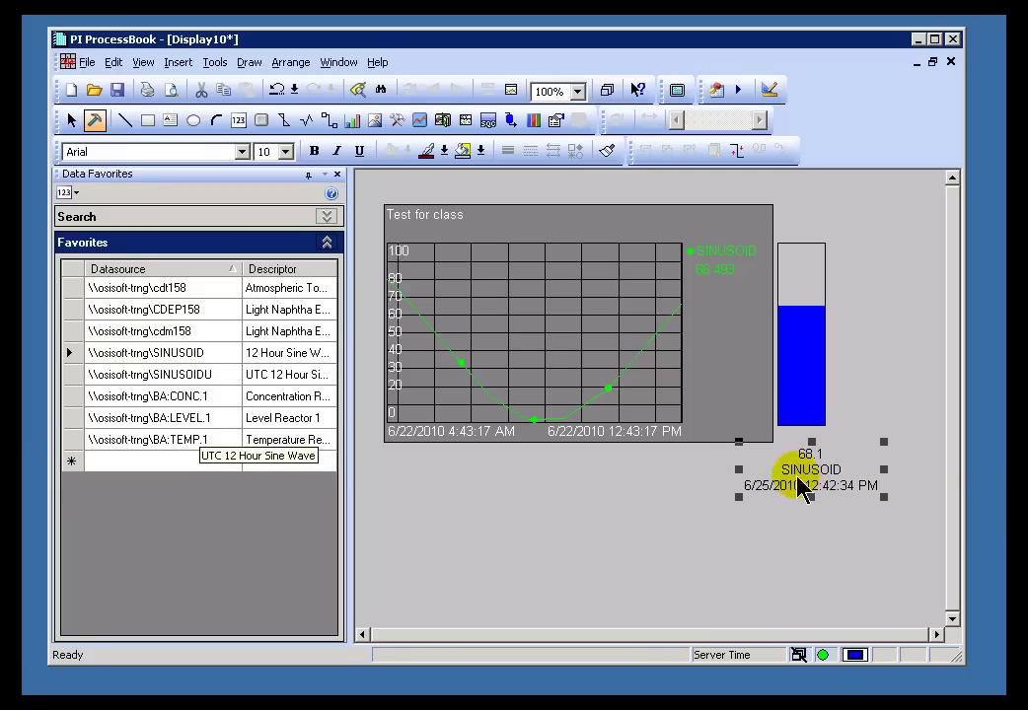
Step: Uncheck Value in the trend's Display Format legend settings
double_click(569, 308)
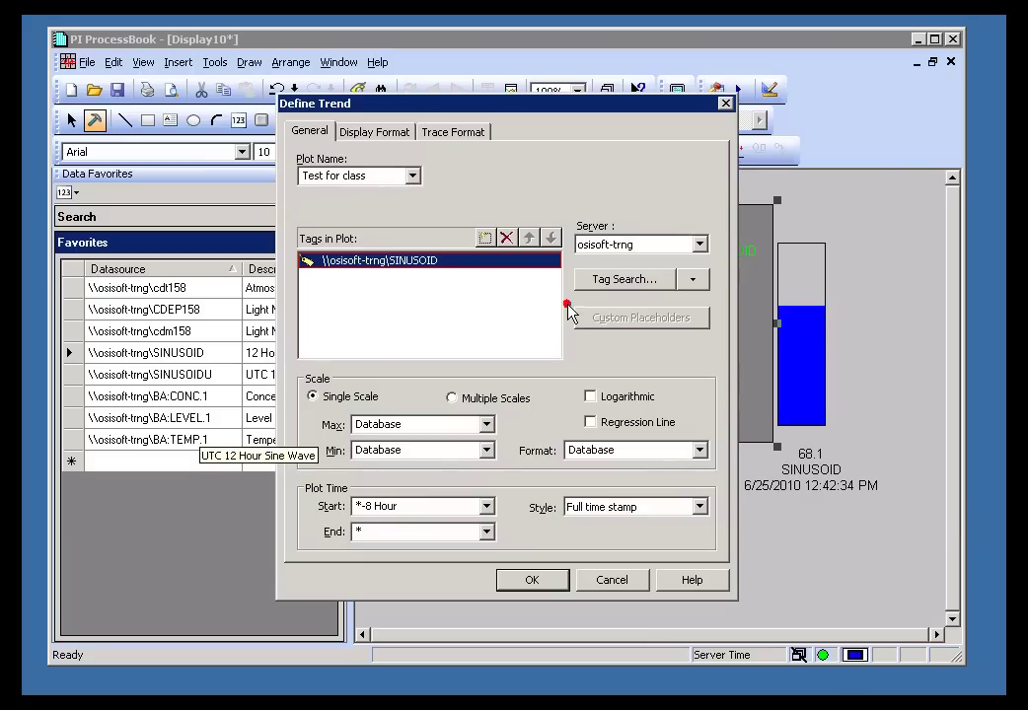
left_click(376, 134)
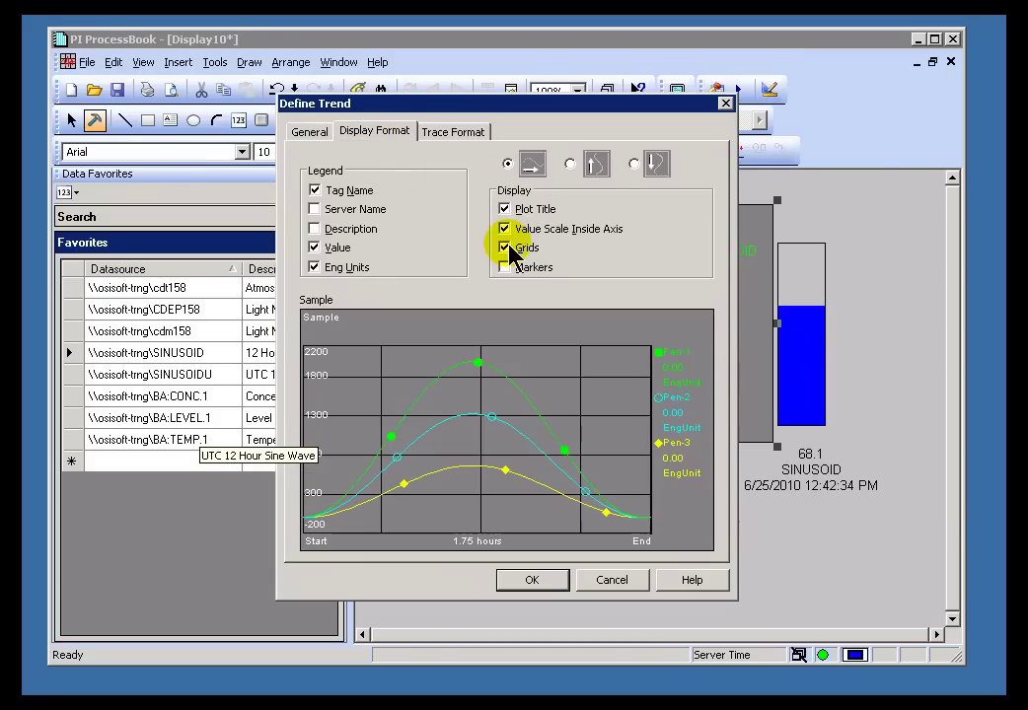
left_click(315, 248)
left_click(530, 583)
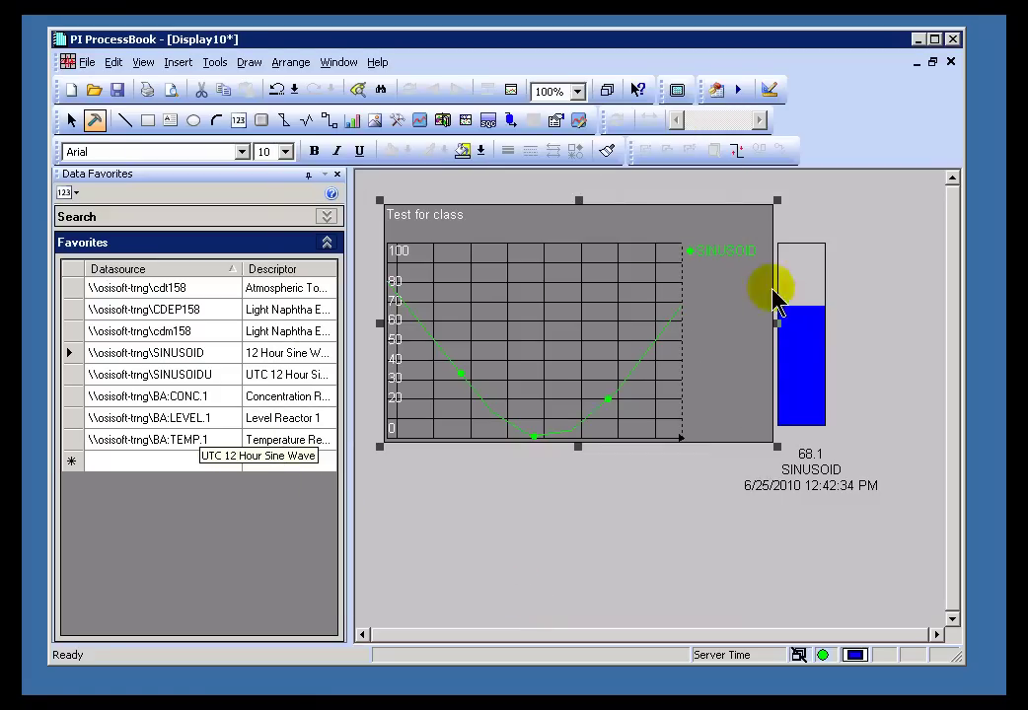
Step: Uncheck Tag Name in the trend's legend settings, then switch to run mode
double_click(682, 286)
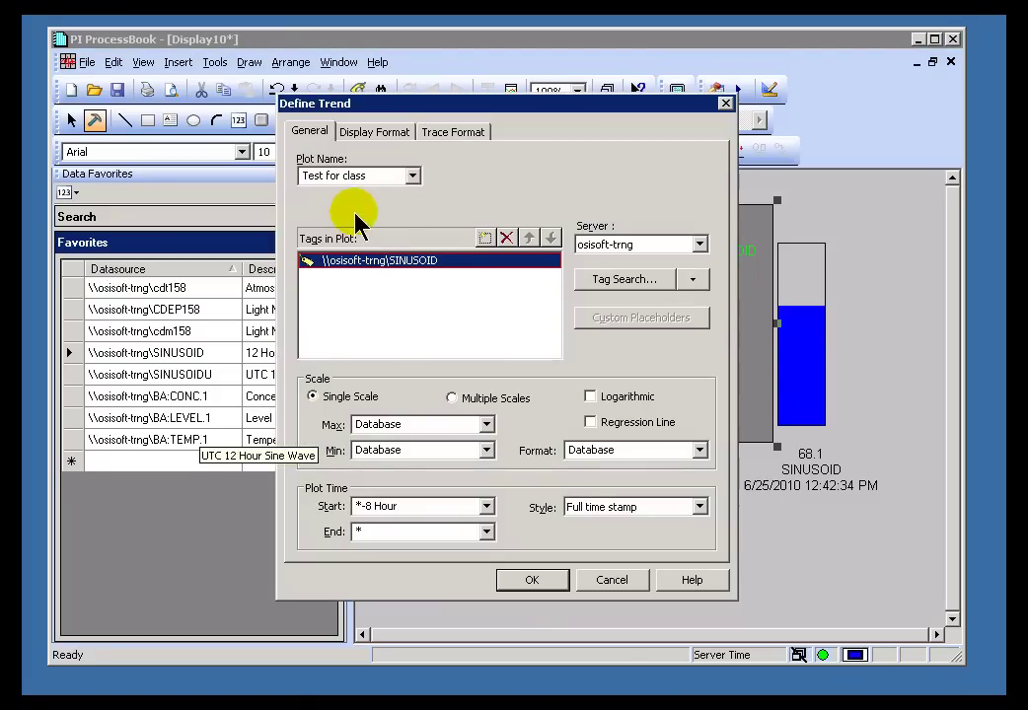
left_click(375, 132)
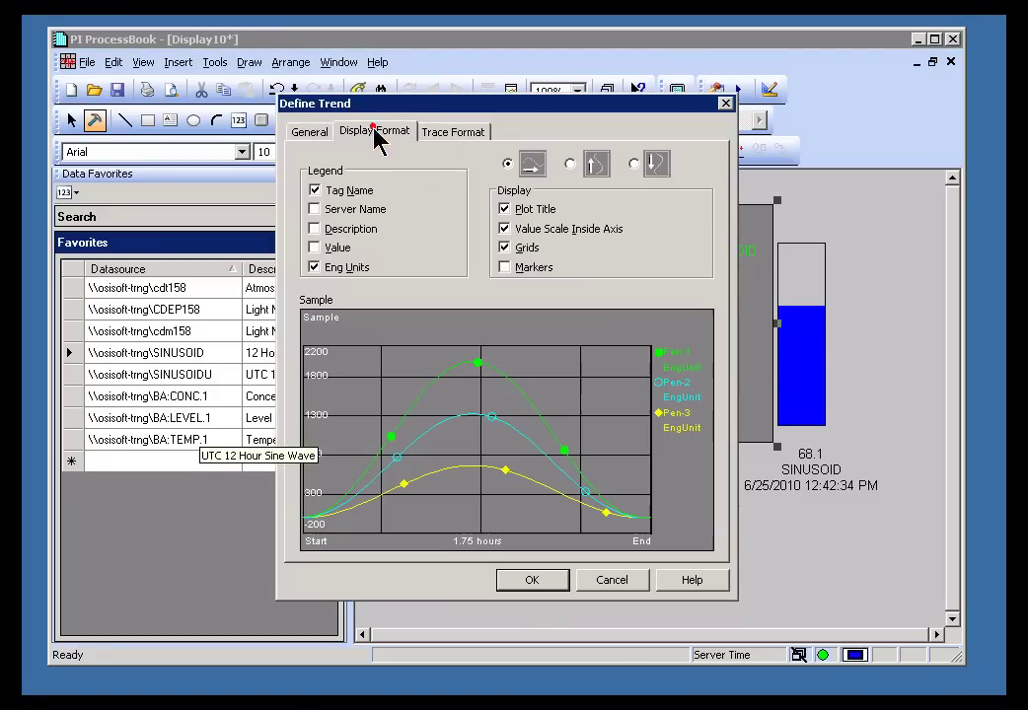
left_click(314, 190)
left_click(530, 582)
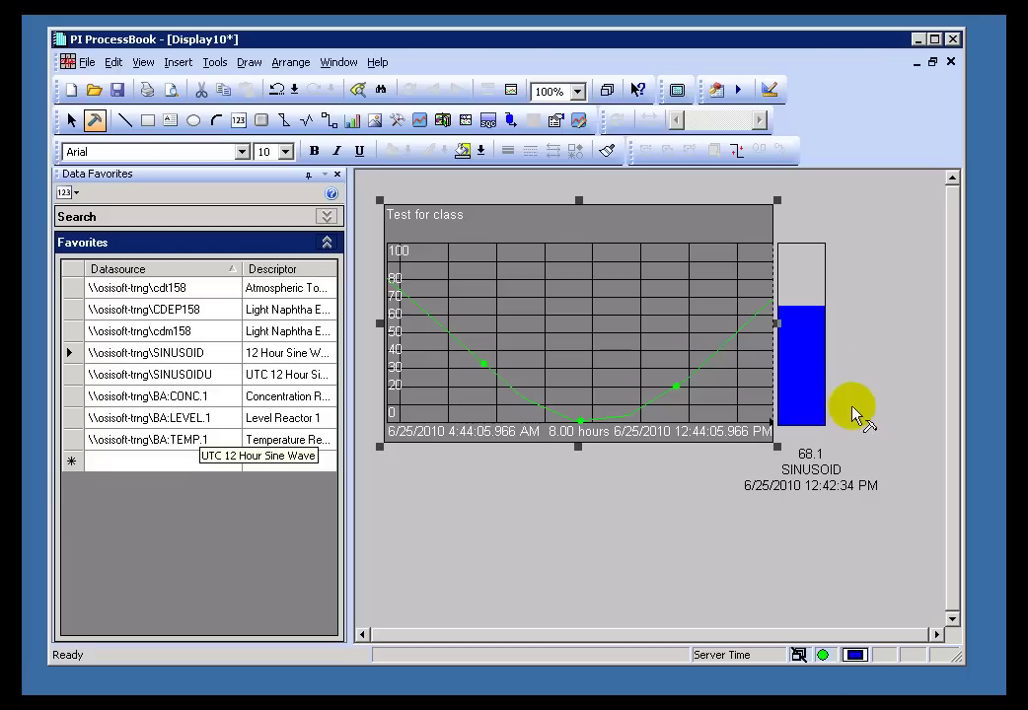
left_click(73, 119)
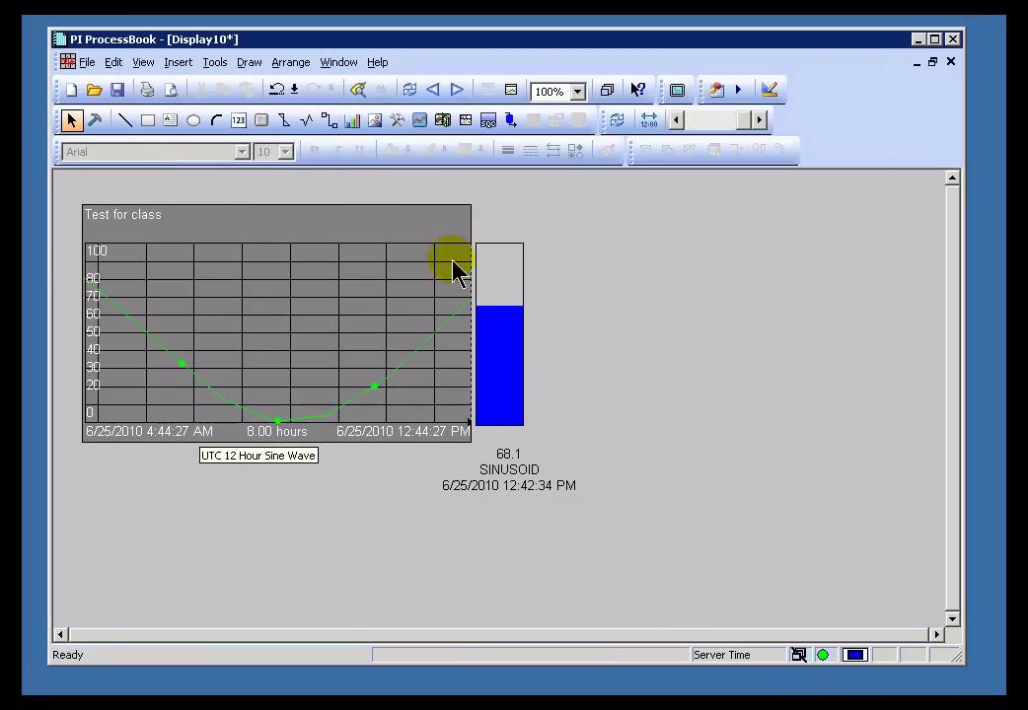
Step: Zoom the SINUSOID trend into its most recent hour with a zoom box
left_click(604, 258)
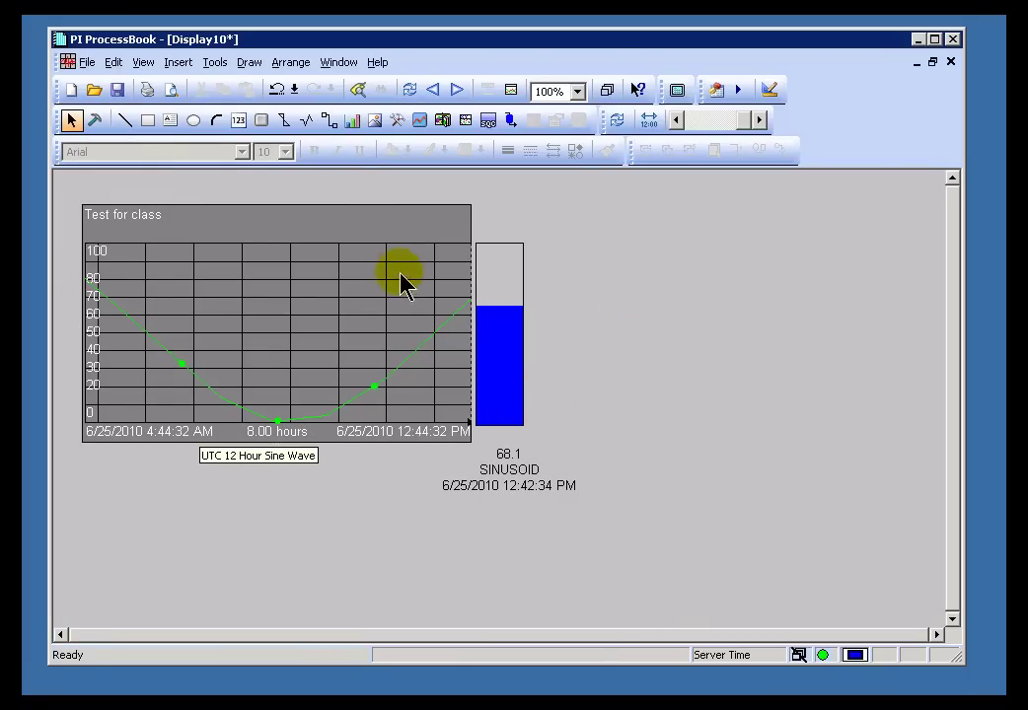
left_click_drag(393, 259, 446, 408)
left_click(679, 337)
Step: Step the trend back ten 1.08-hour periods, then refresh to the current 8-hour view
left_click(435, 90)
left_click(435, 90)
left_click(434, 90)
left_click(435, 90)
left_click(434, 90)
left_click(435, 90)
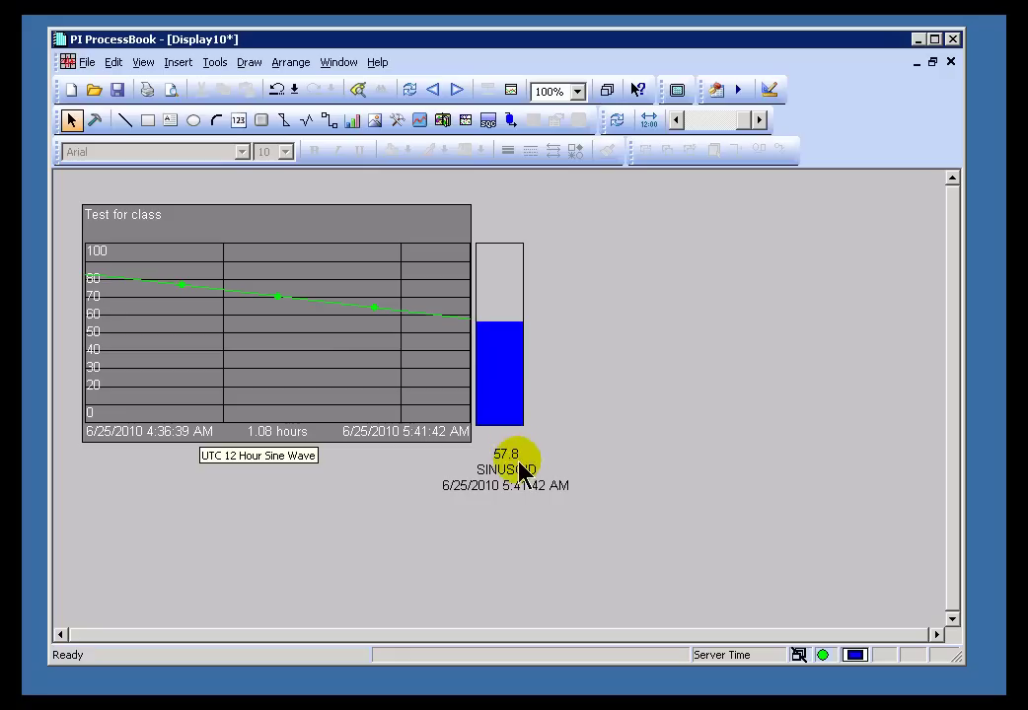
left_click(434, 90)
left_click(434, 89)
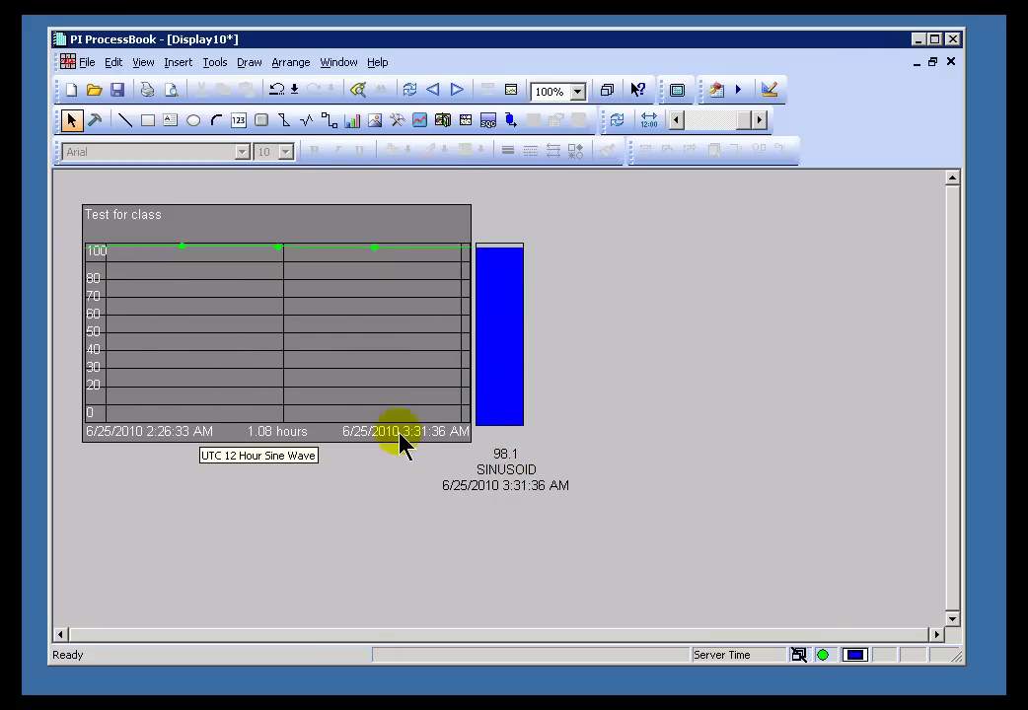
left_click(435, 90)
left_click(434, 90)
left_click(435, 90)
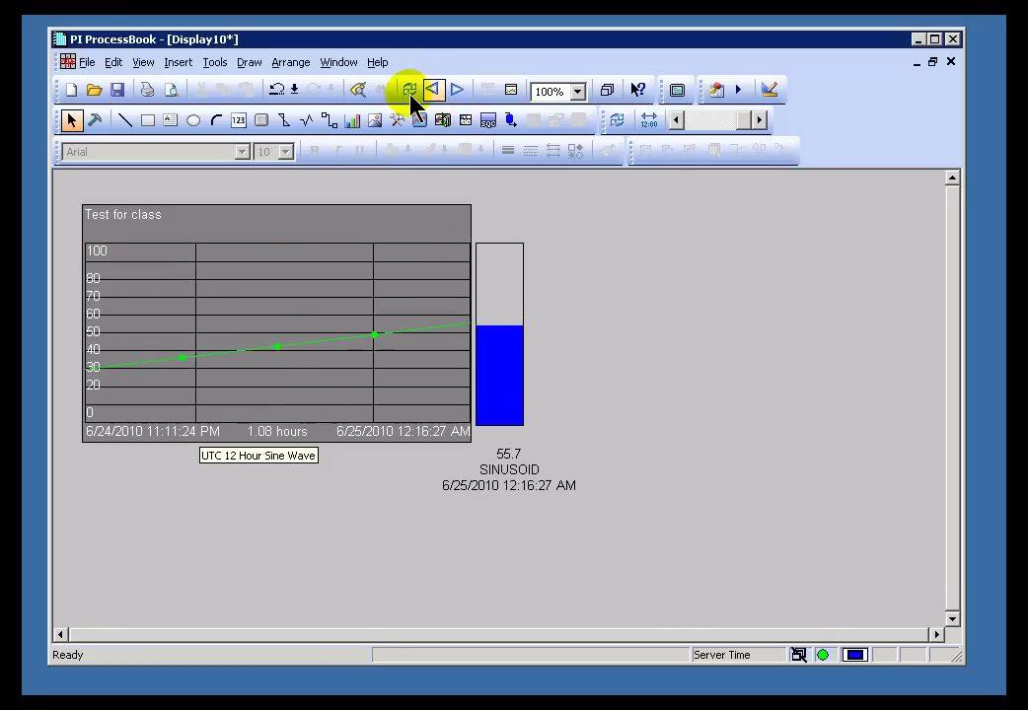
left_click(409, 90)
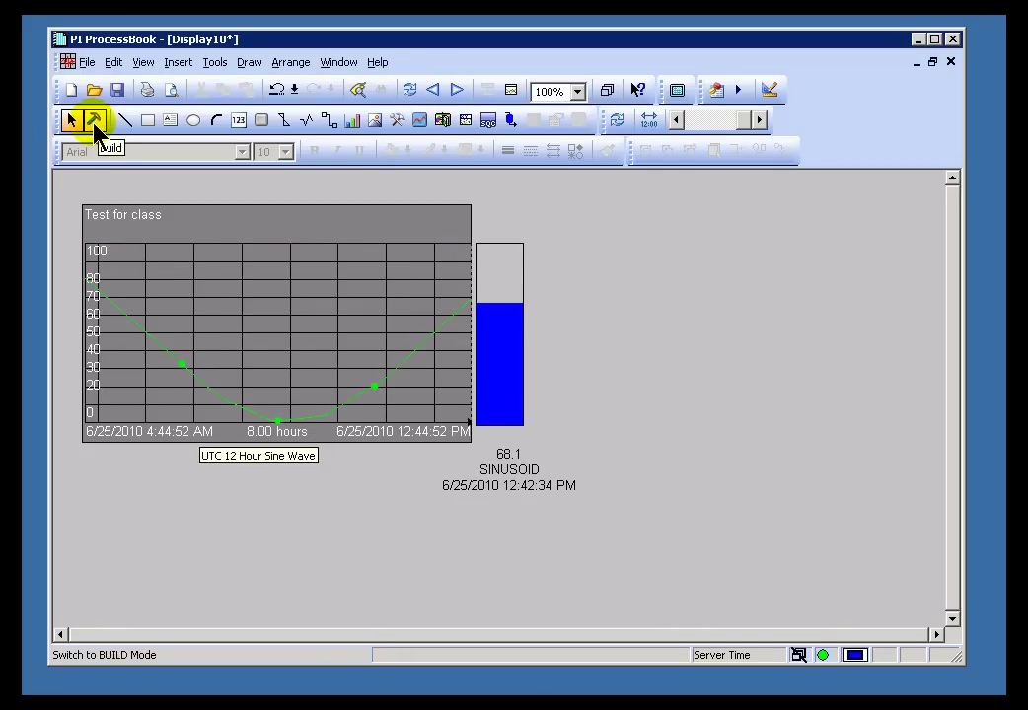
Step: In Build mode, close Data Favorites and duplicate the trend onto the display's right side
left_click(95, 120)
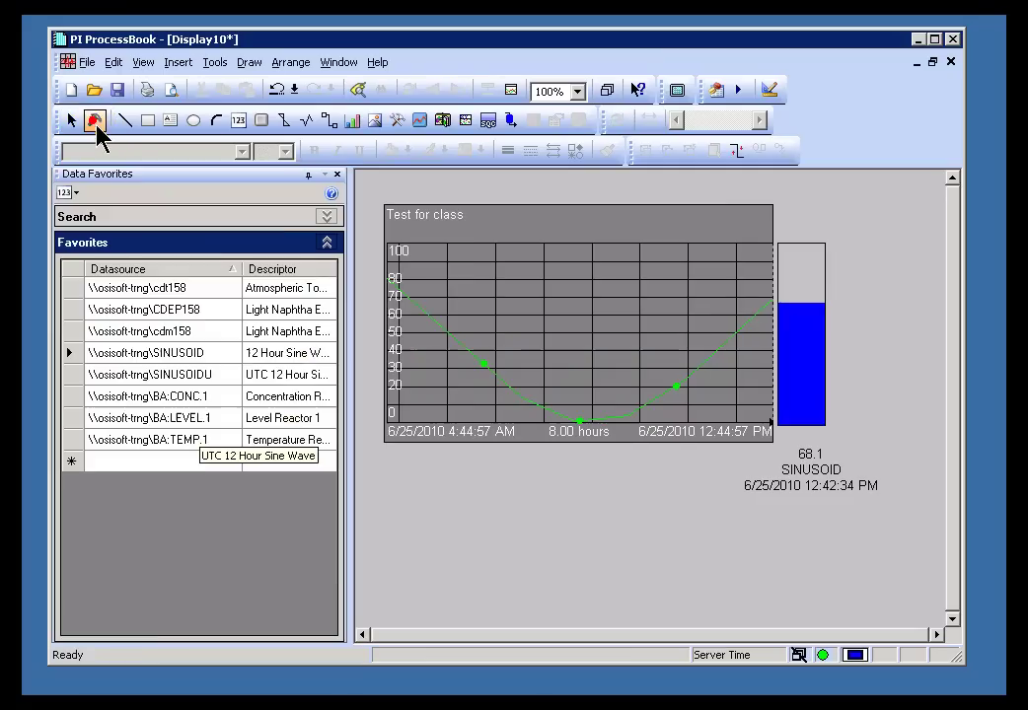
left_click(336, 173)
left_click_drag(223, 331, 761, 289)
left_click(755, 301)
Step: Make the new trend plot only cdt158 by adding it and removing SINUSOID
double_click(731, 304)
type("cdt158")
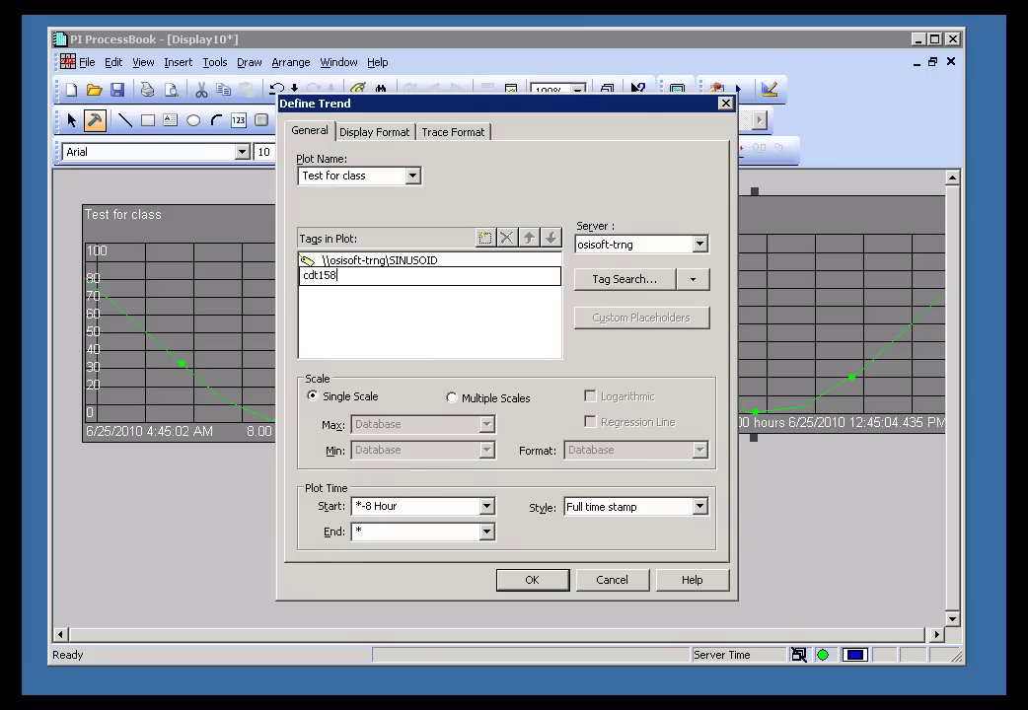
key("Return")
left_click(406, 264)
left_click(508, 238)
left_click(532, 580)
Step: Position the cdt158 trend to the right of the bar graph
left_click_drag(799, 357, 362, 539)
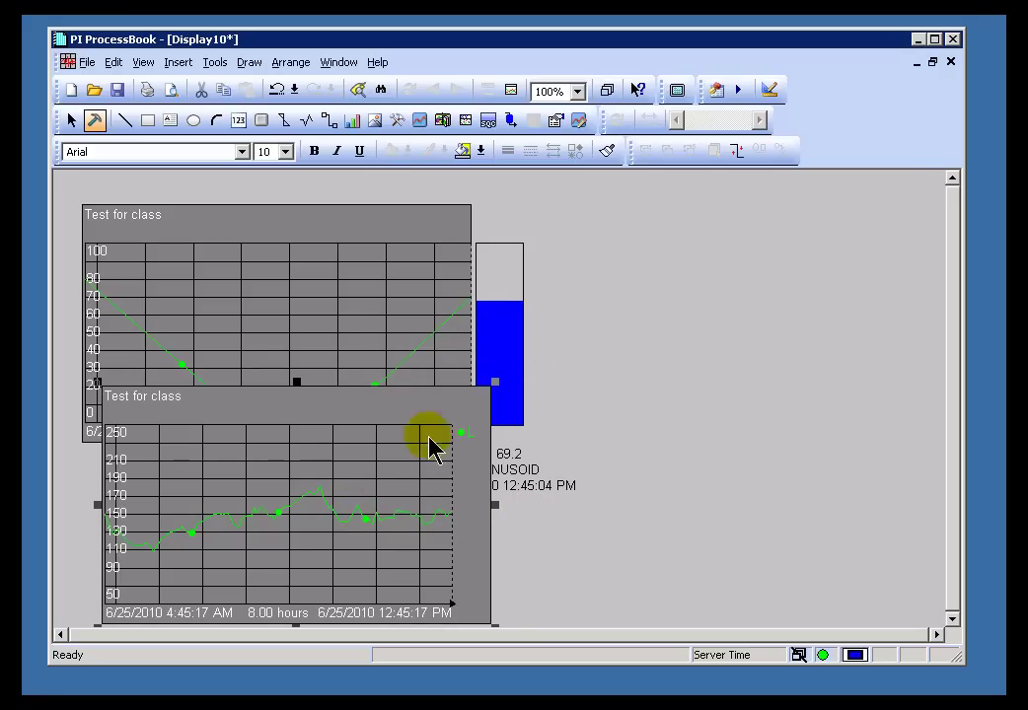
left_click_drag(254, 480, 587, 268)
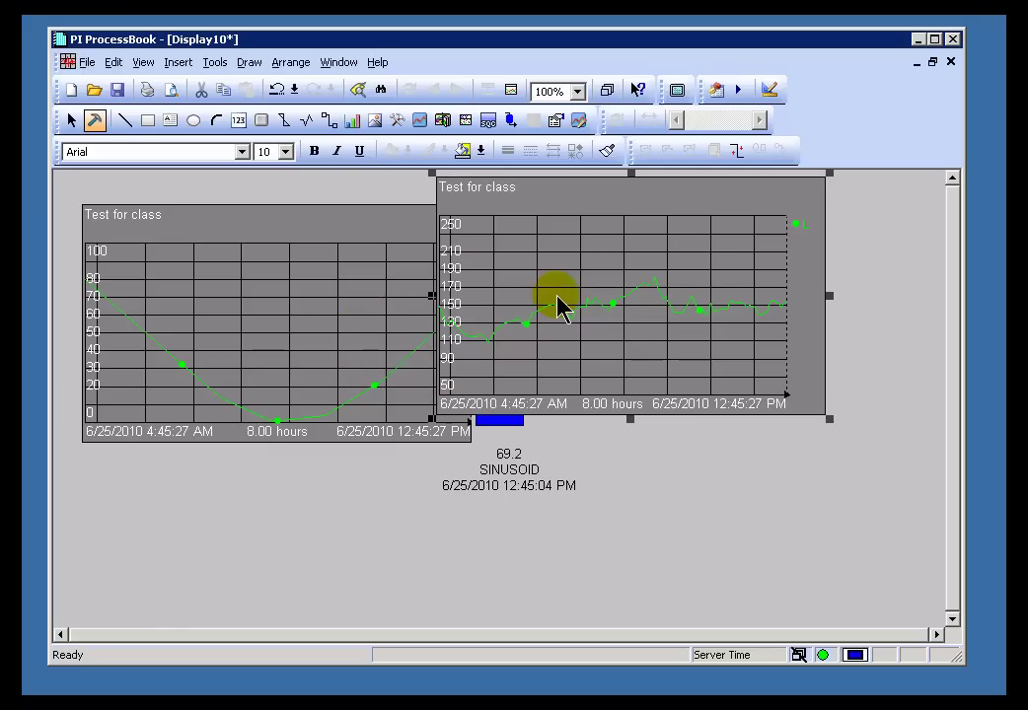
left_click_drag(674, 321, 659, 300)
Step: In run mode, zoom the SINUSOID trend to 46.47 minutes and step both trends back ten periods
left_click(69, 120)
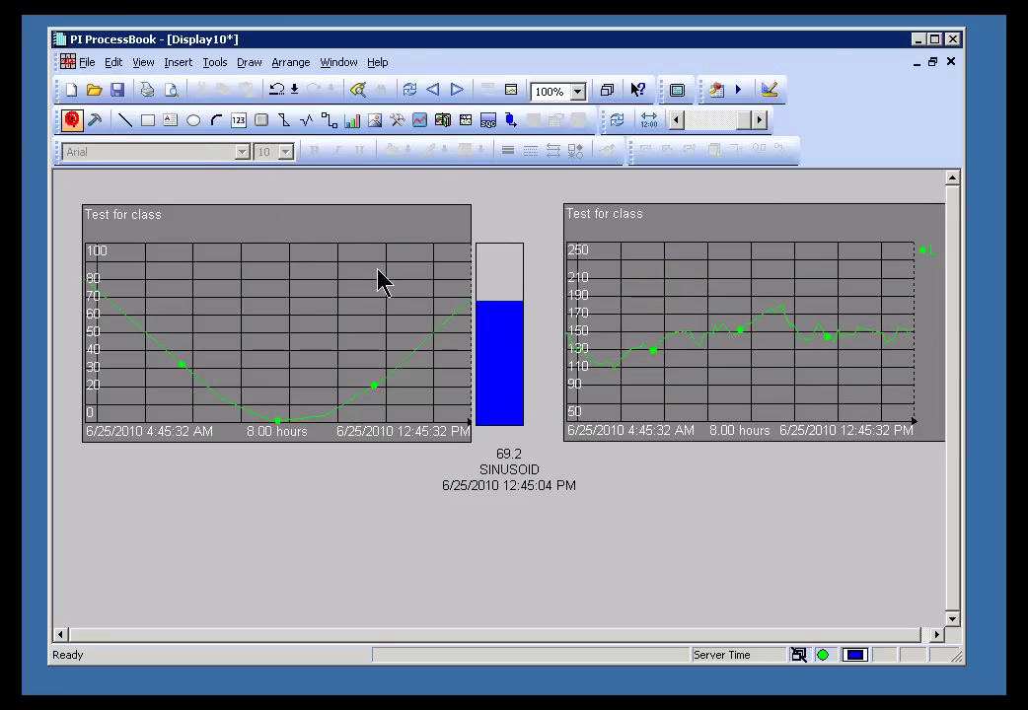
left_click_drag(402, 257, 440, 407)
left_click(434, 90)
left_click(435, 89)
left_click(434, 90)
left_click(434, 89)
left_click(434, 90)
left_click(434, 90)
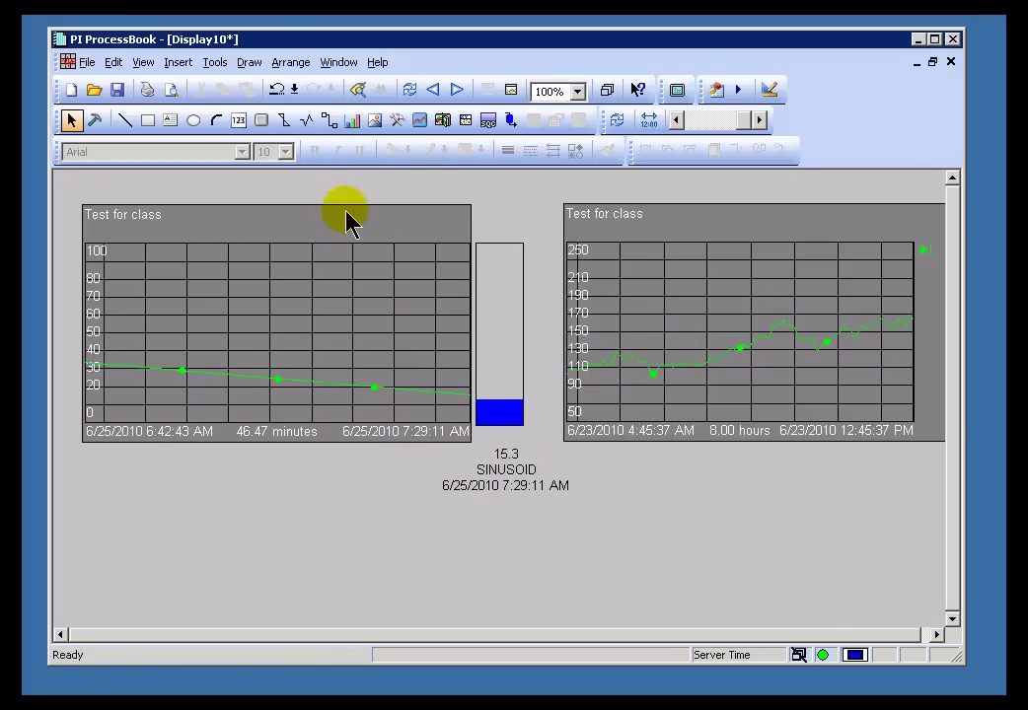
left_click(434, 89)
left_click(434, 90)
left_click(434, 90)
left_click(434, 90)
Step: Reposition the cdt158 trend beside the bar graph in Build mode, then return to run mode
left_click(96, 120)
left_click_drag(762, 372, 587, 348)
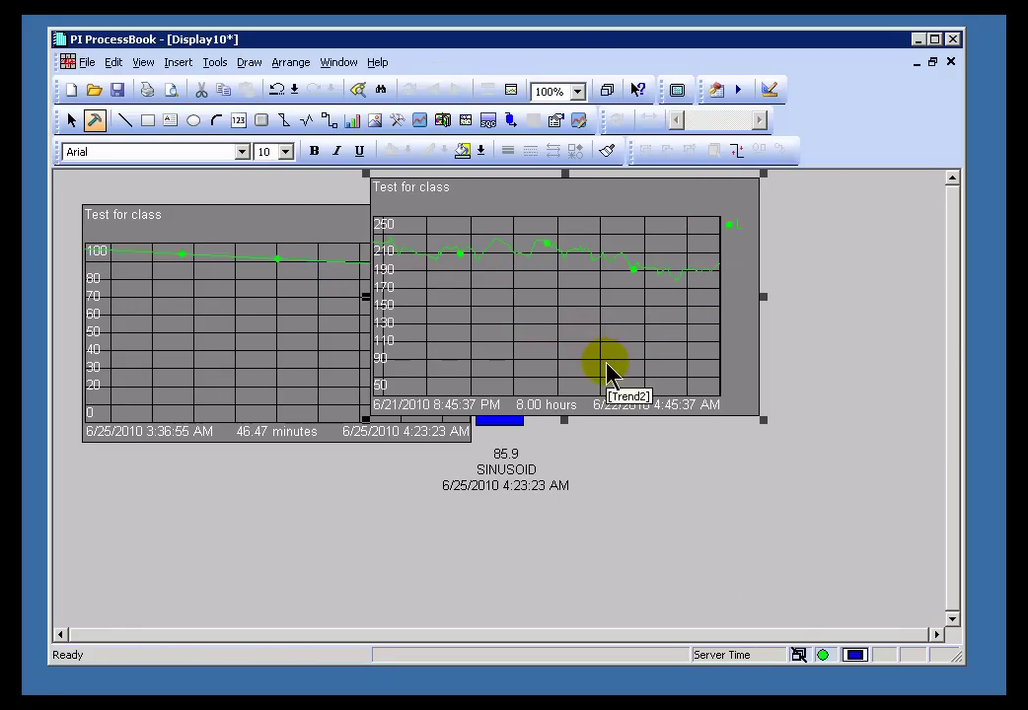
left_click_drag(511, 363, 634, 386)
left_click(69, 120)
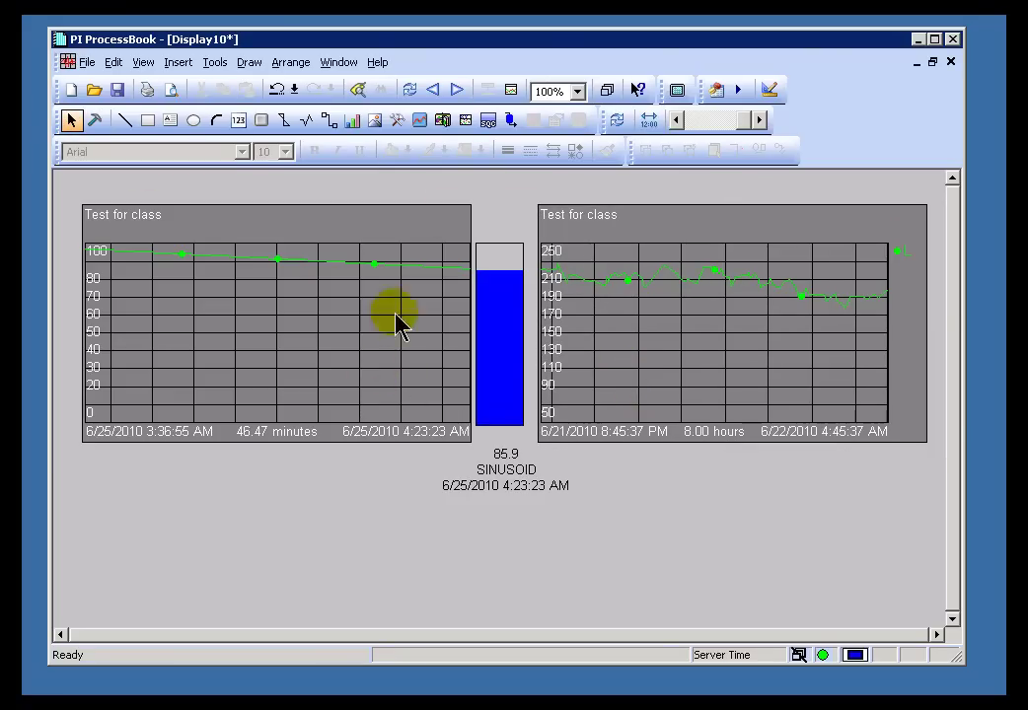
Step: Step both trends back four more periods, bringing the value to 61.6 at 12:31:08 AM
left_click(434, 91)
left_click(434, 91)
left_click(434, 91)
left_click(434, 90)
left_click(435, 91)
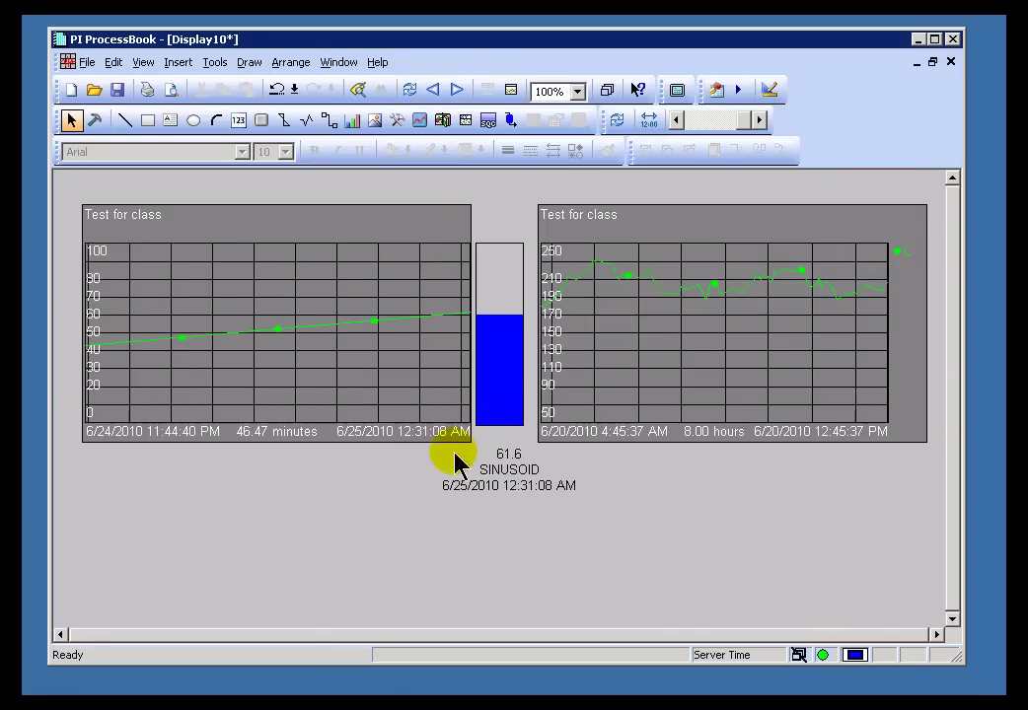